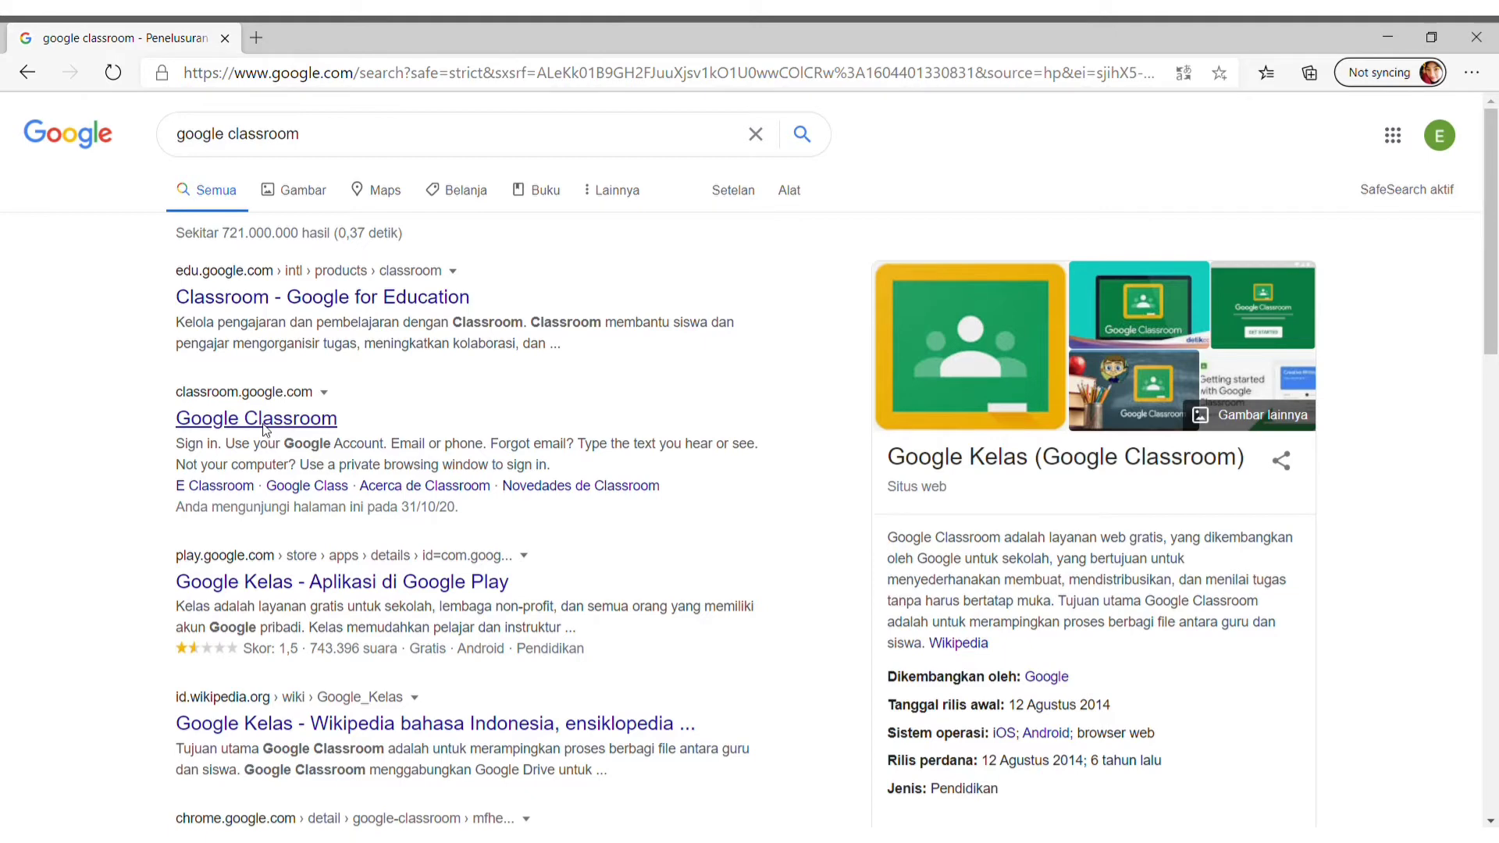
Open Google Classroom from the search results and start creating a class, accepting the notice about not using Classroom at a school with students
click(263, 426)
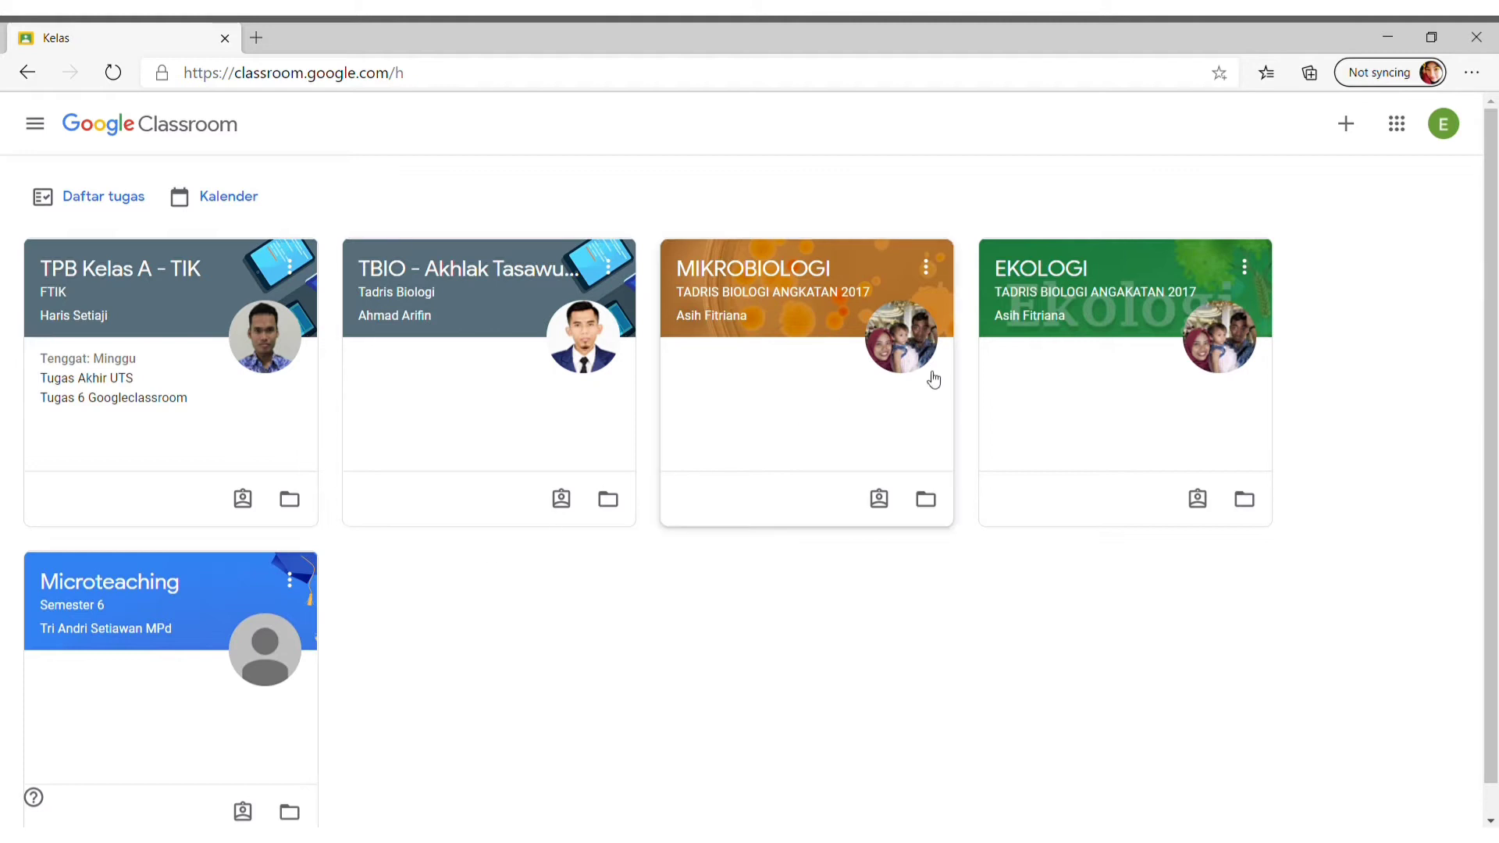
click(1349, 125)
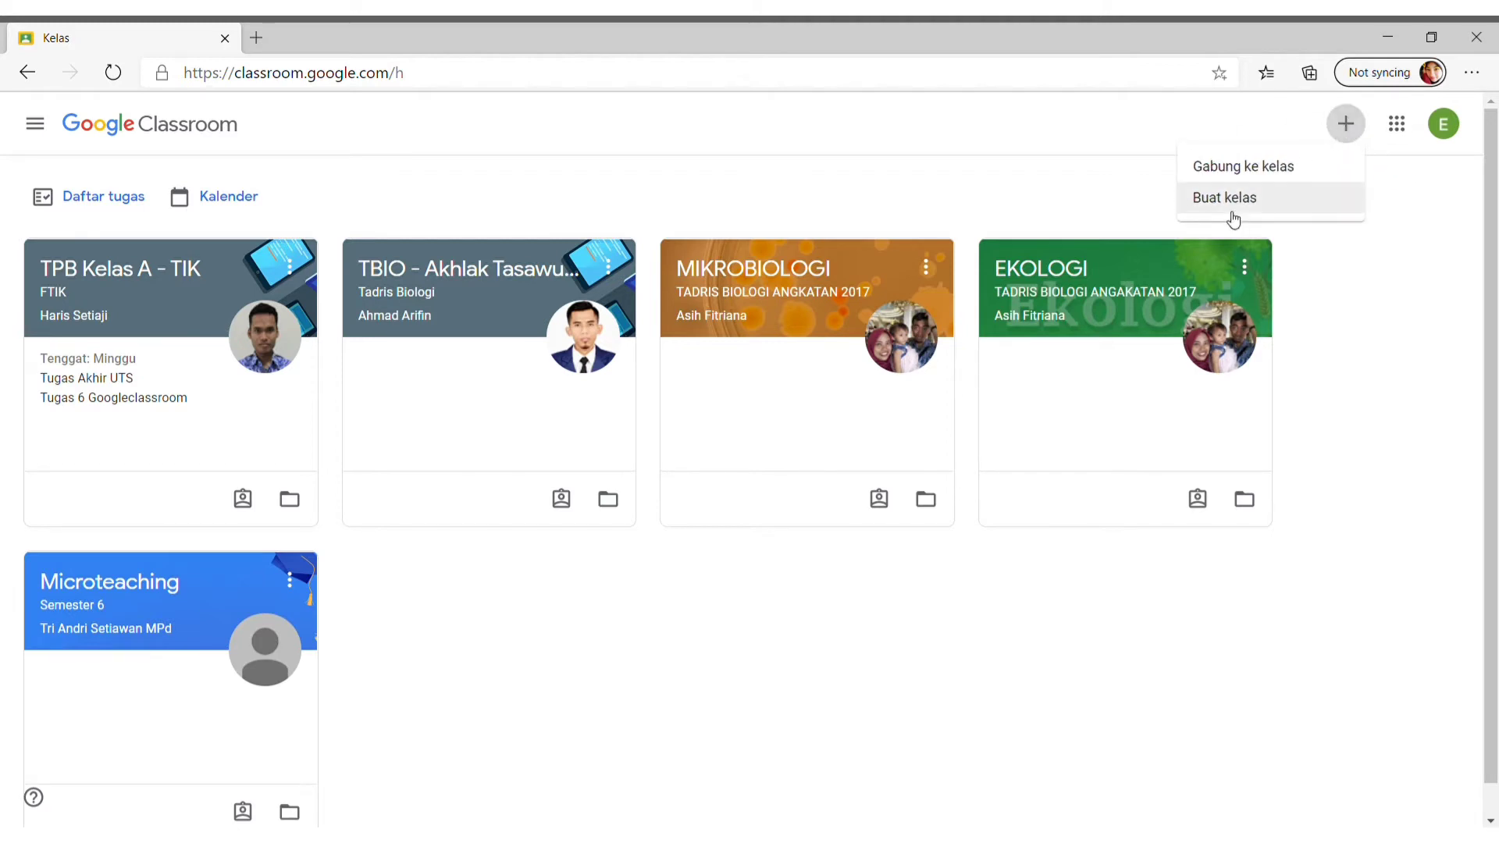
click(1231, 201)
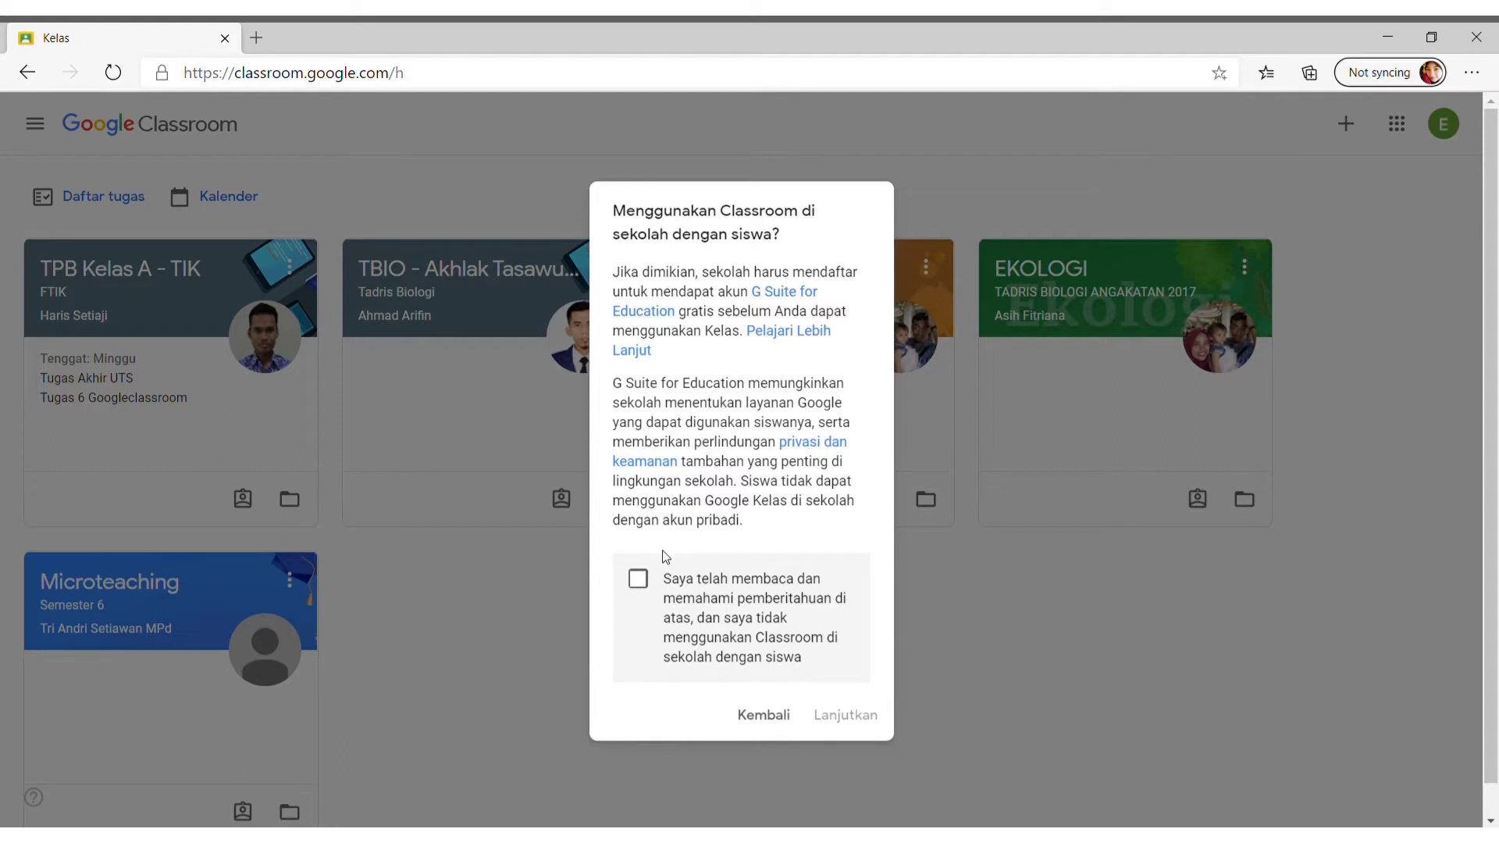
click(639, 580)
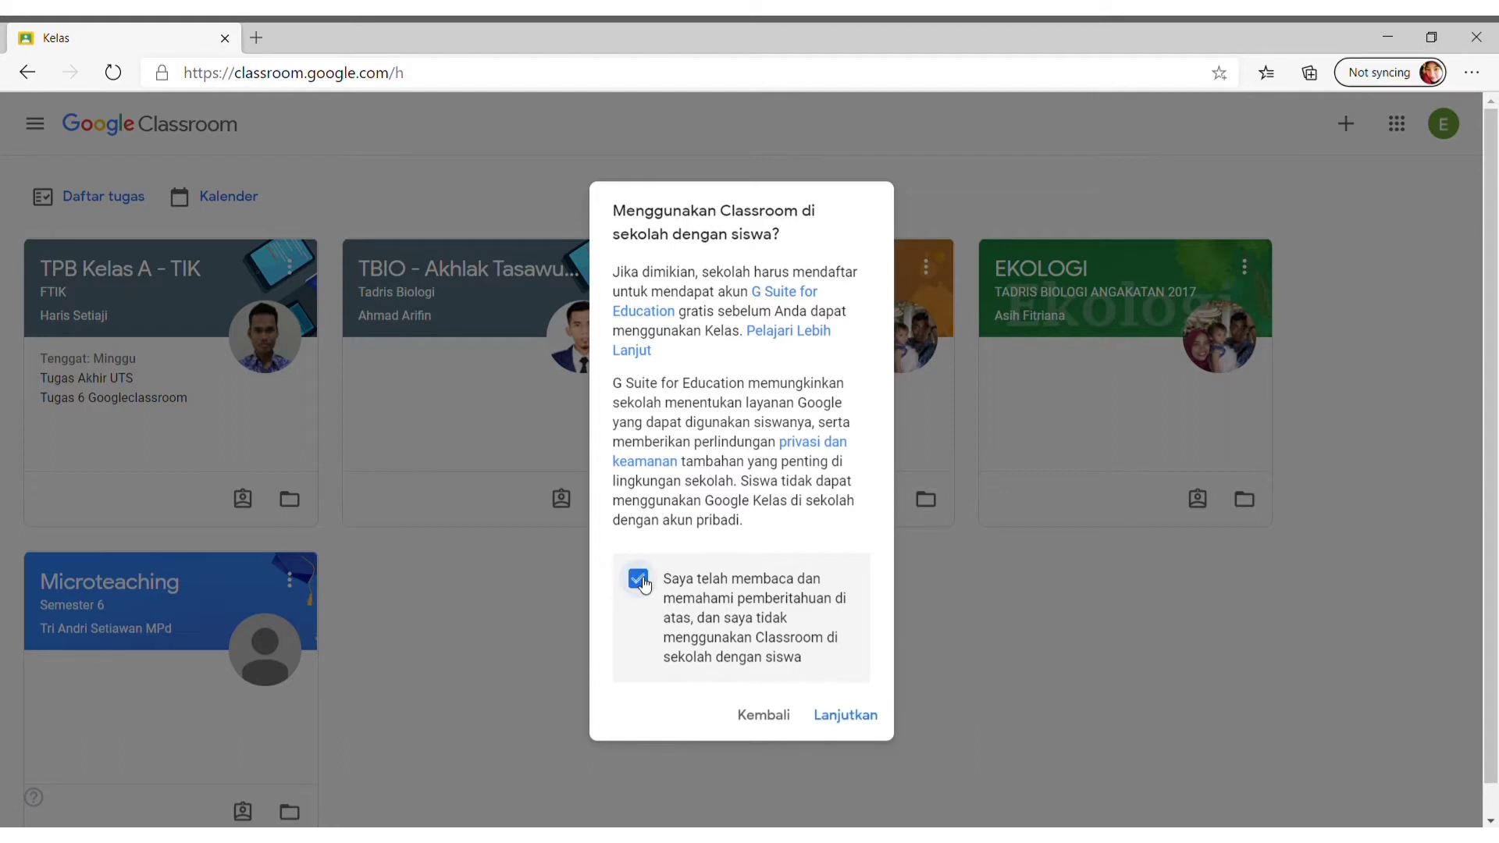
click(844, 723)
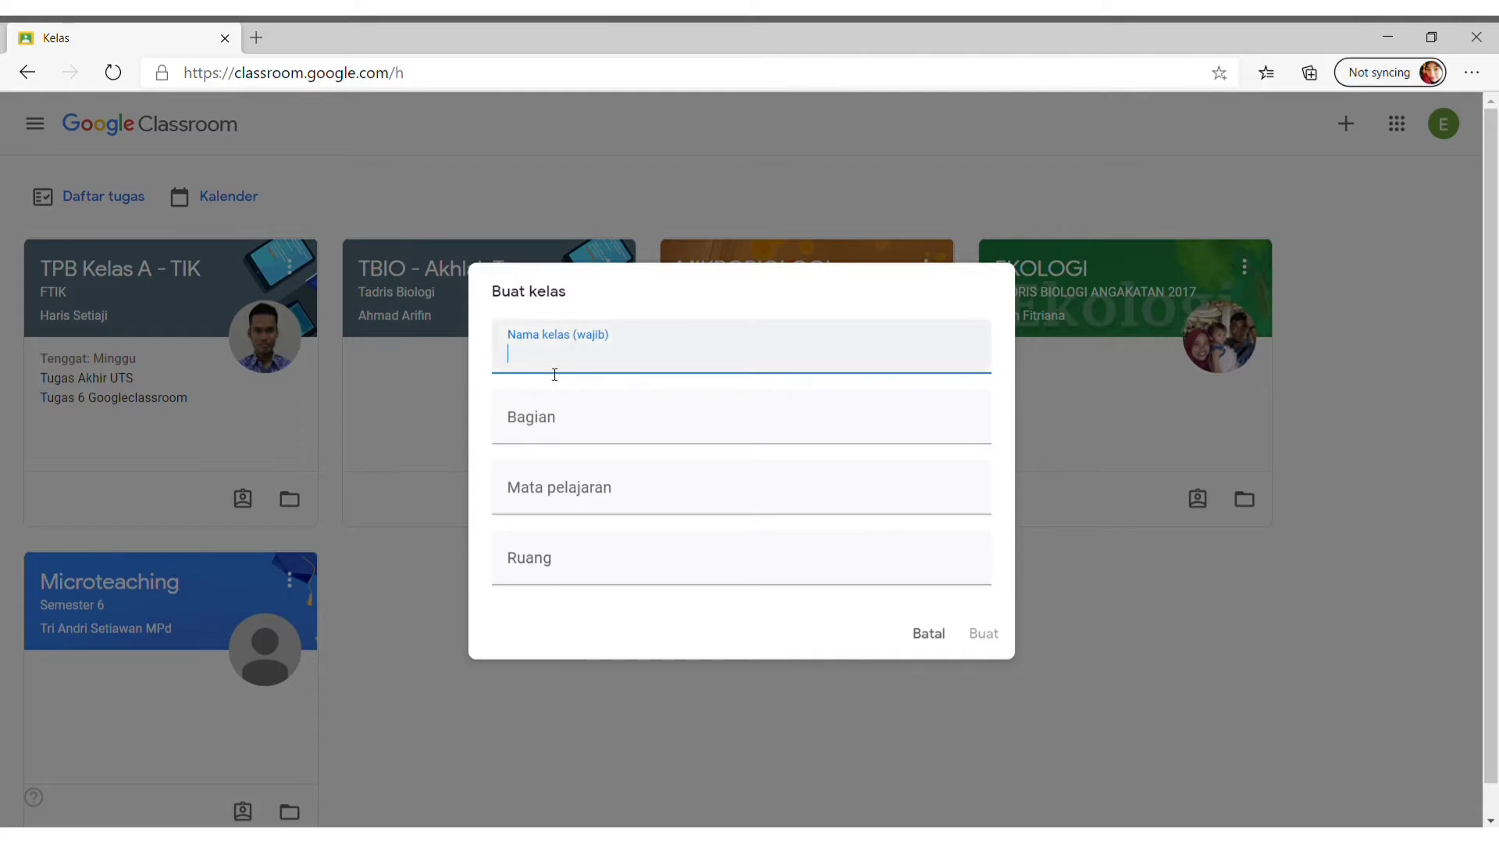
Create the class "Kelas A Biologi Umum" with section "Tadris Biologi IAIN Metro", subject "Biologi" and room "E1.1.1", and dismiss the introductory tip
text(Kelas A Biologi)
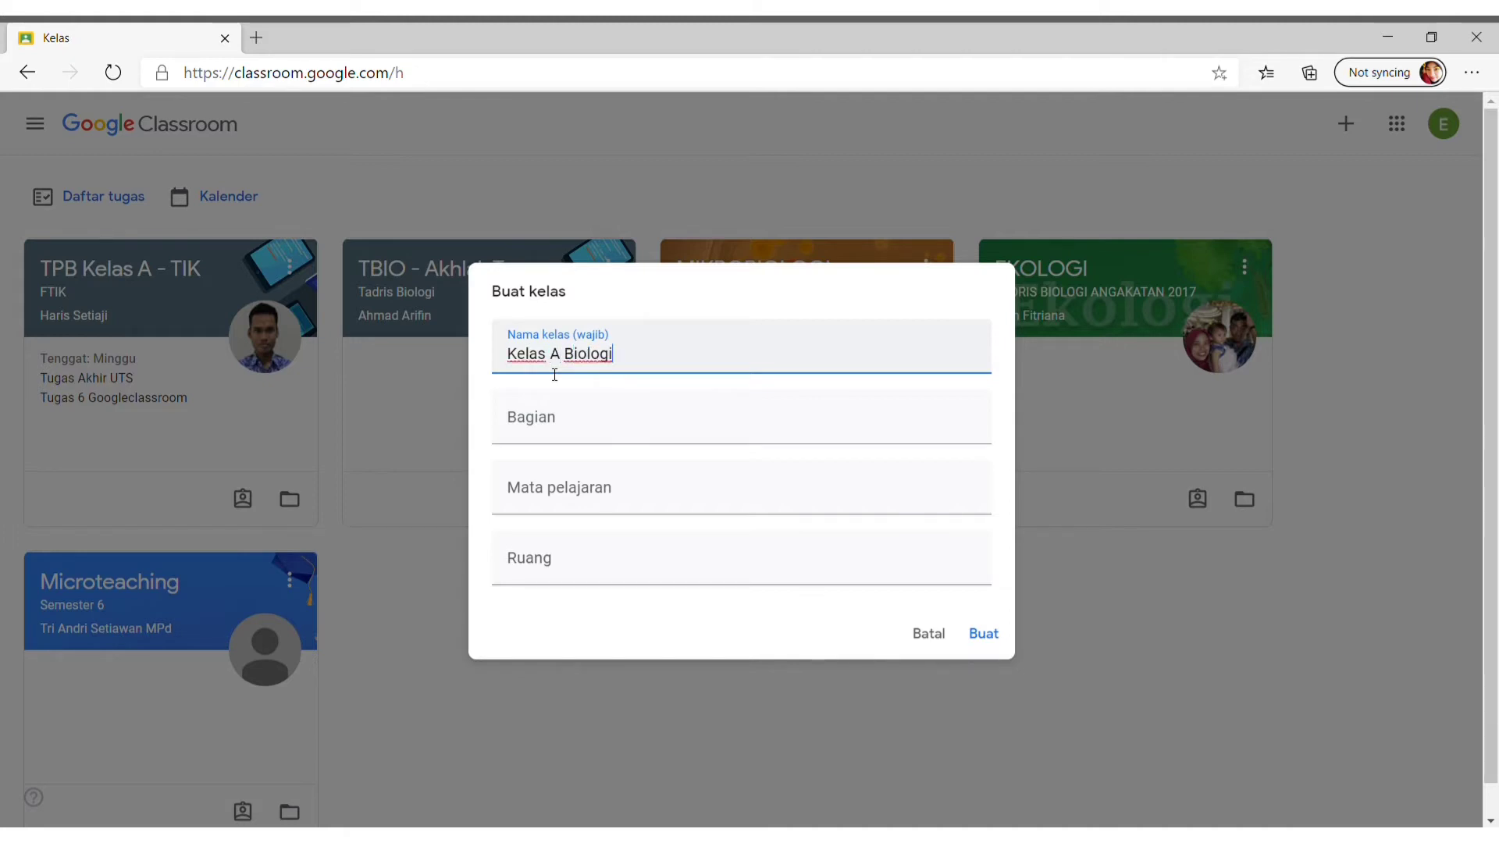
text( Umum)
click(563, 443)
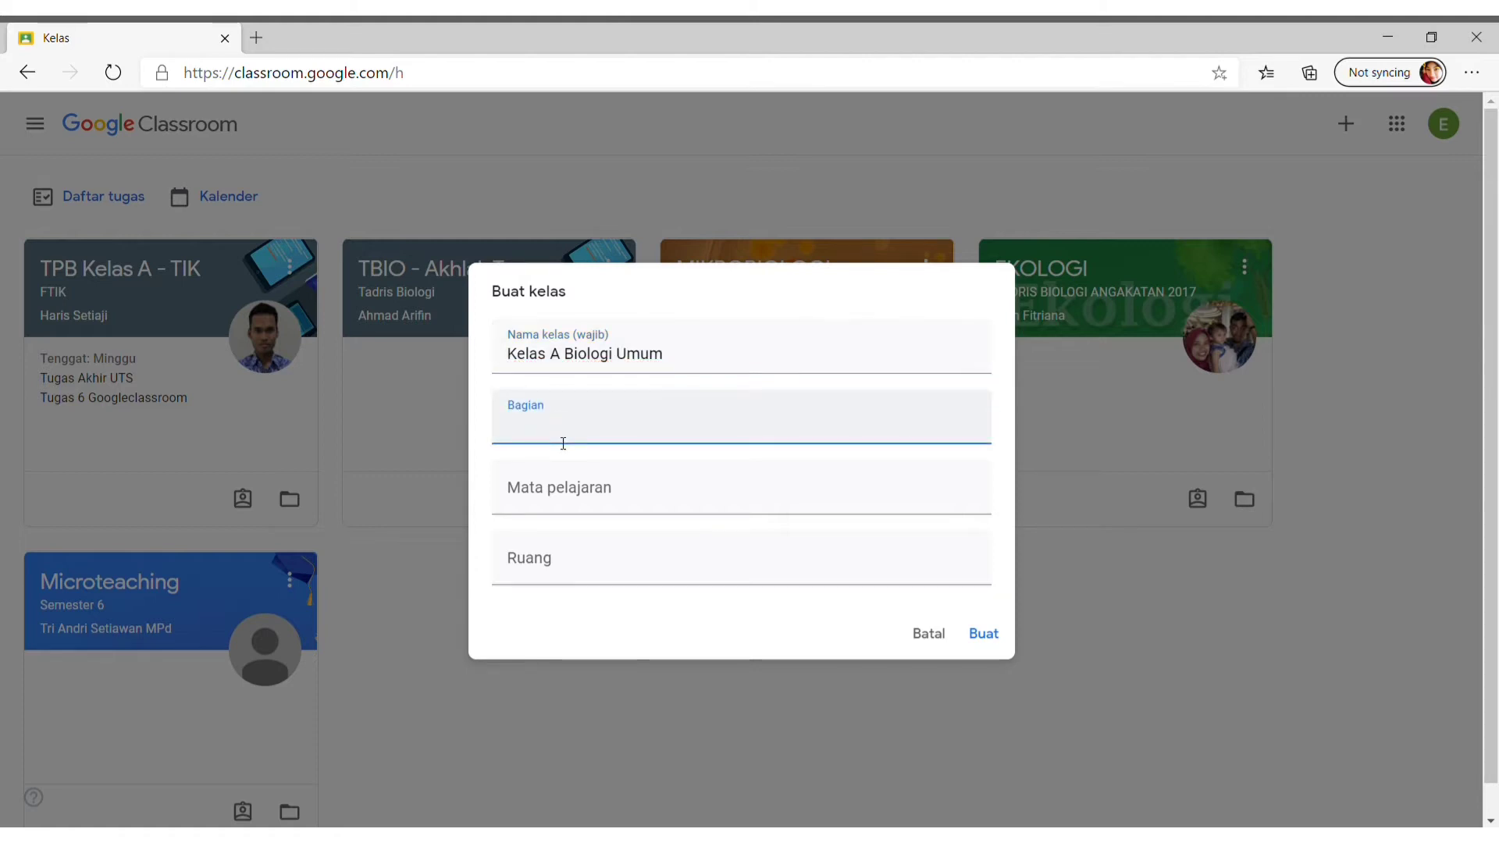
text(Tadris Biologi)
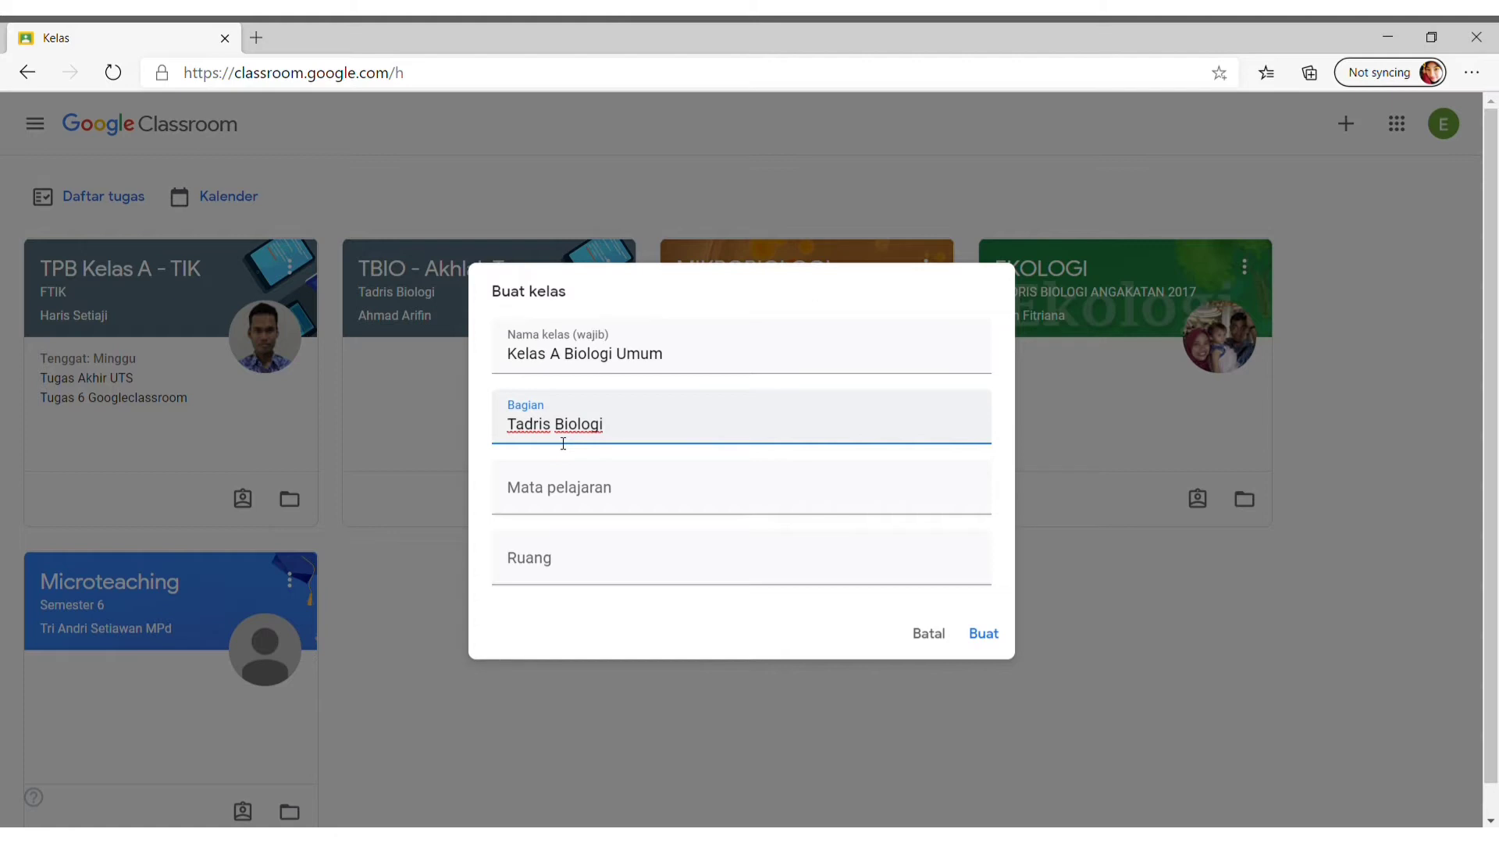
text( IAIN Metro)
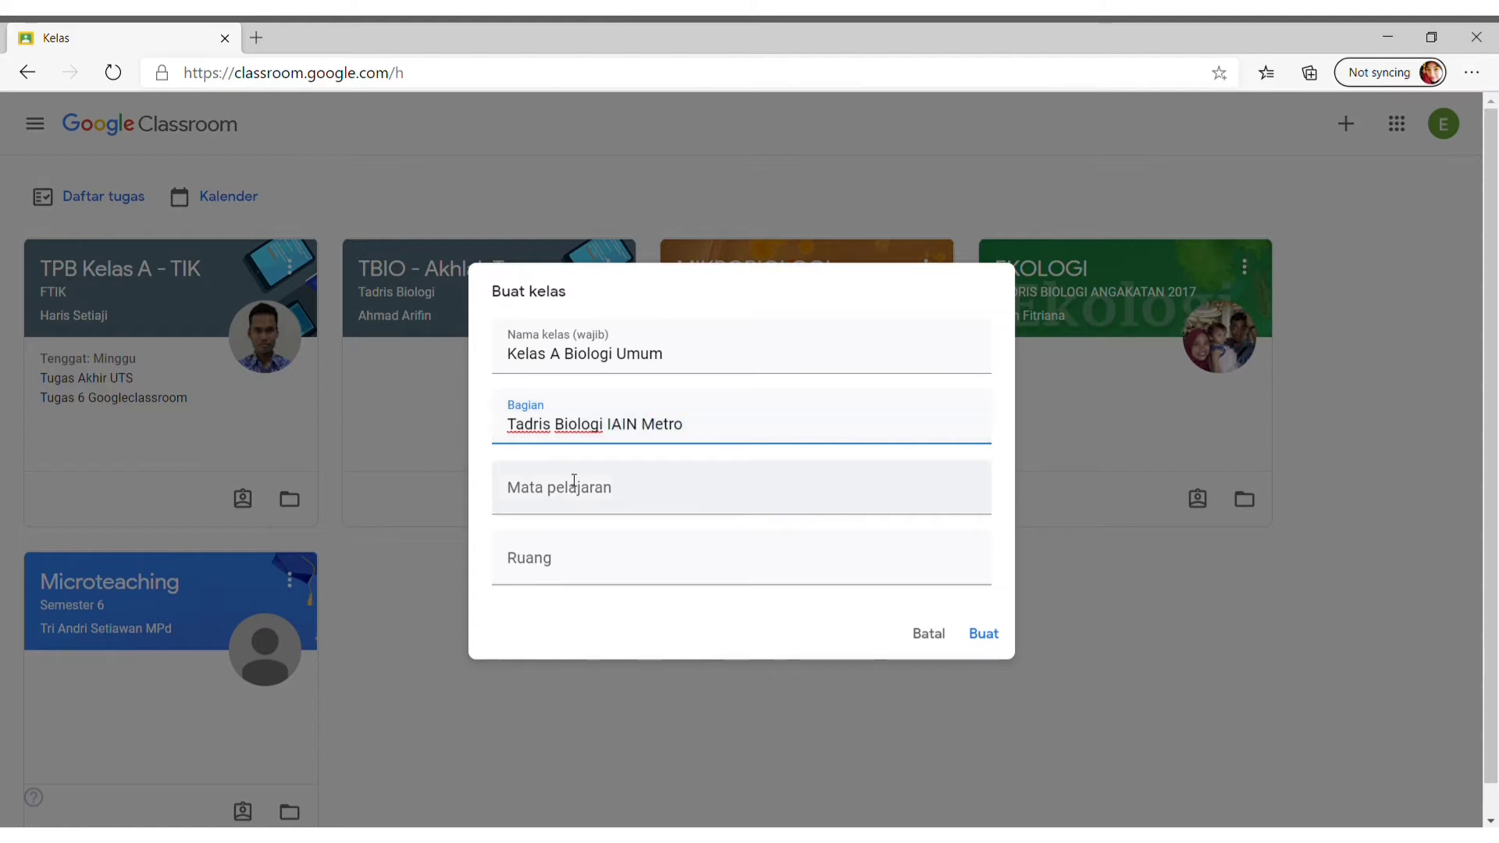
click(572, 504)
text(Biologi)
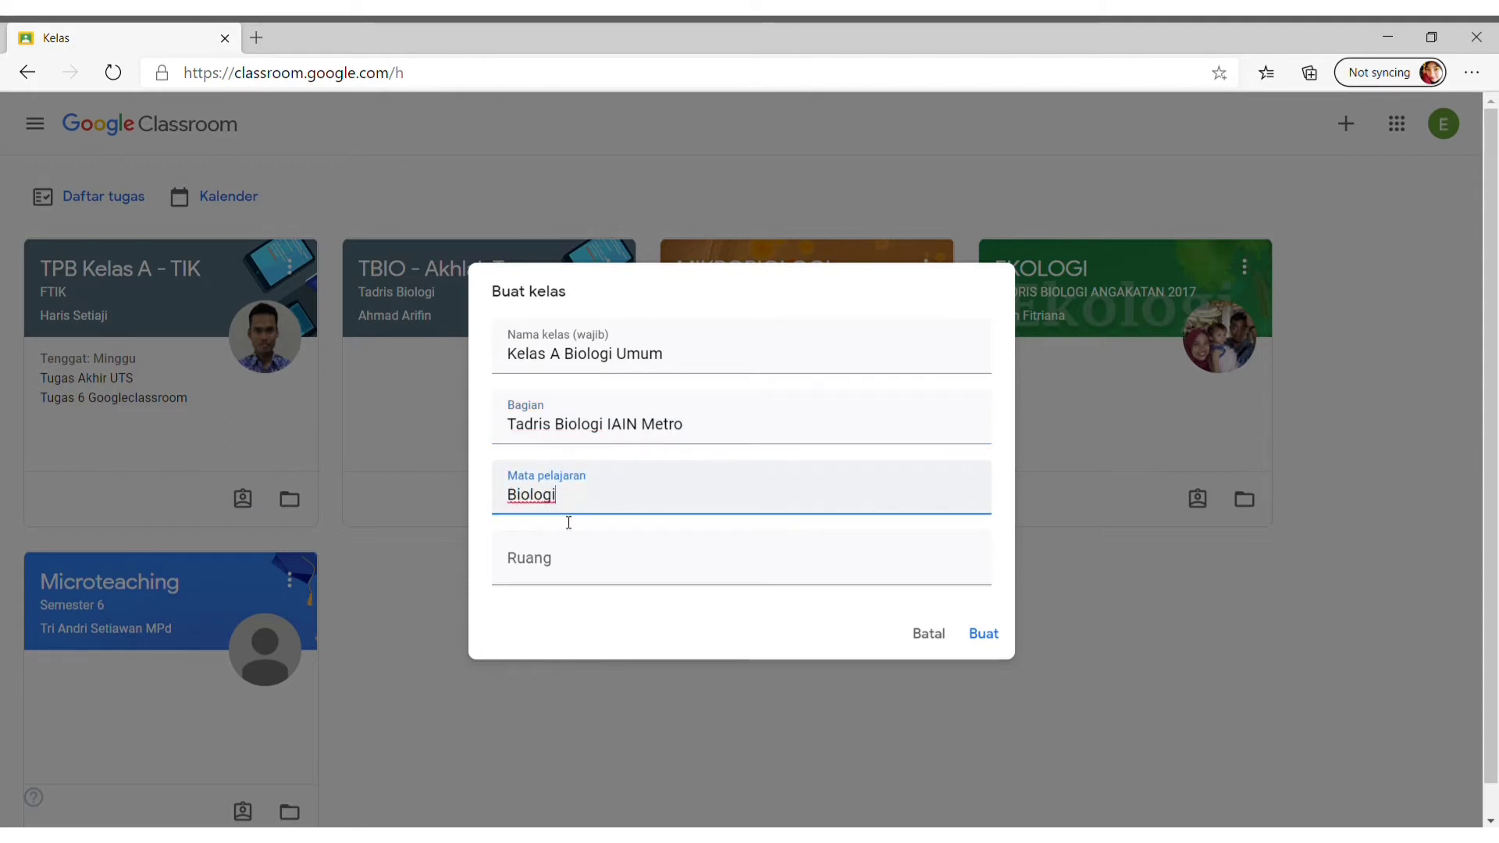
click(557, 569)
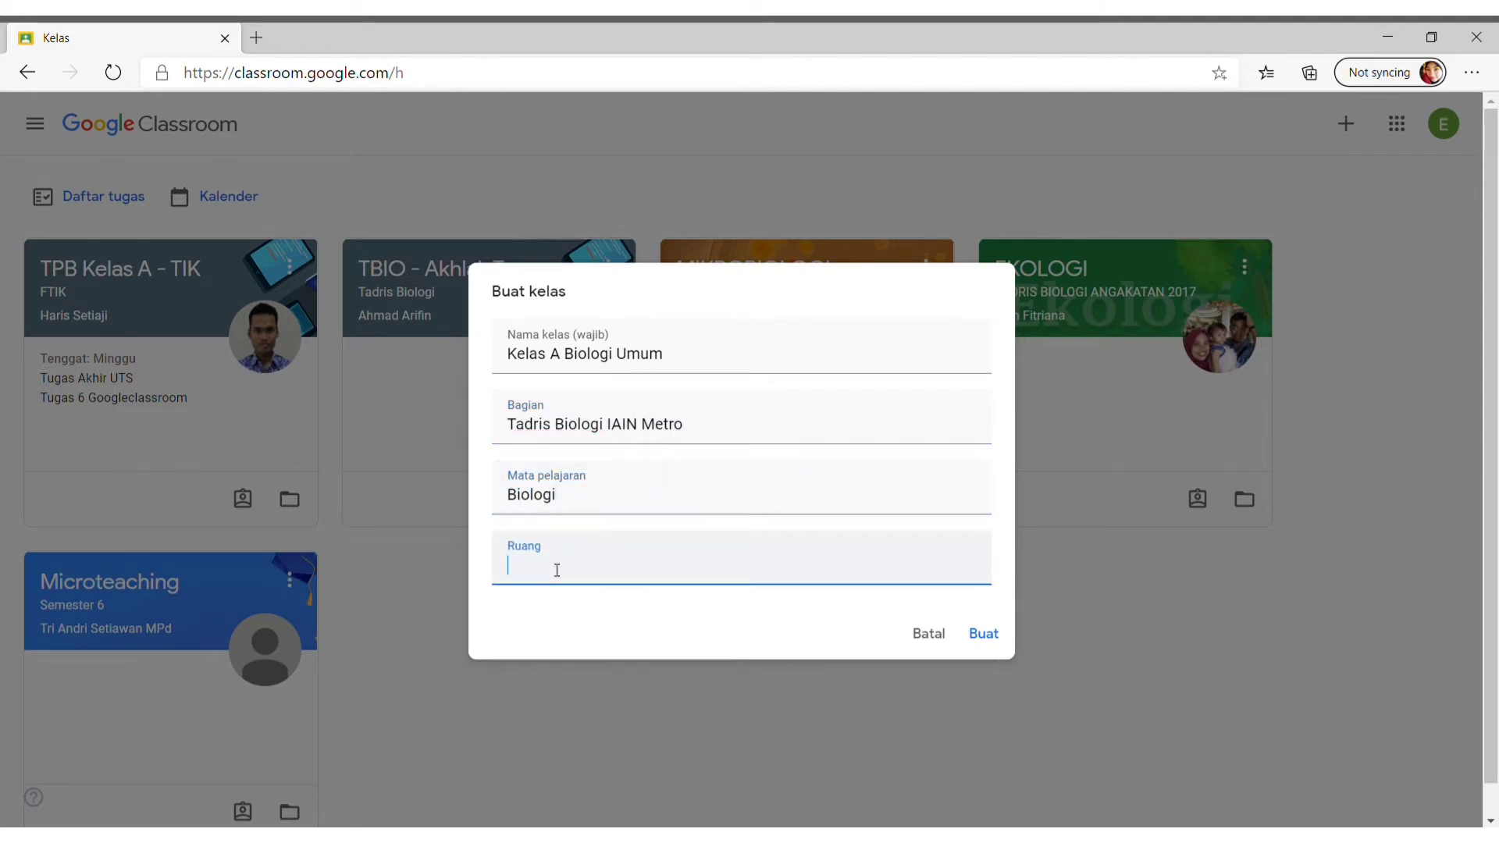
text(E1.1.1)
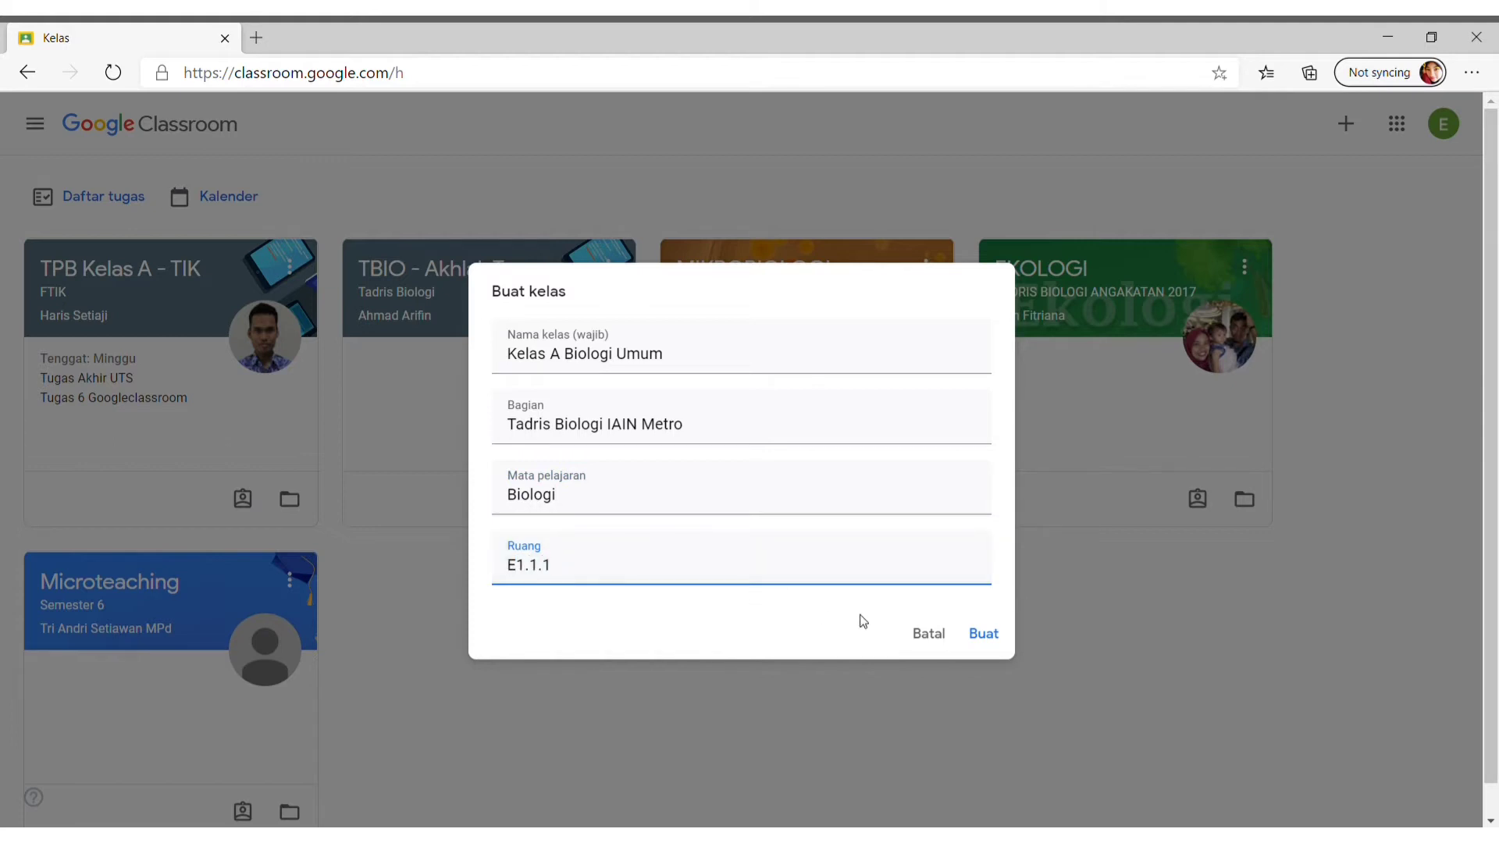
click(986, 634)
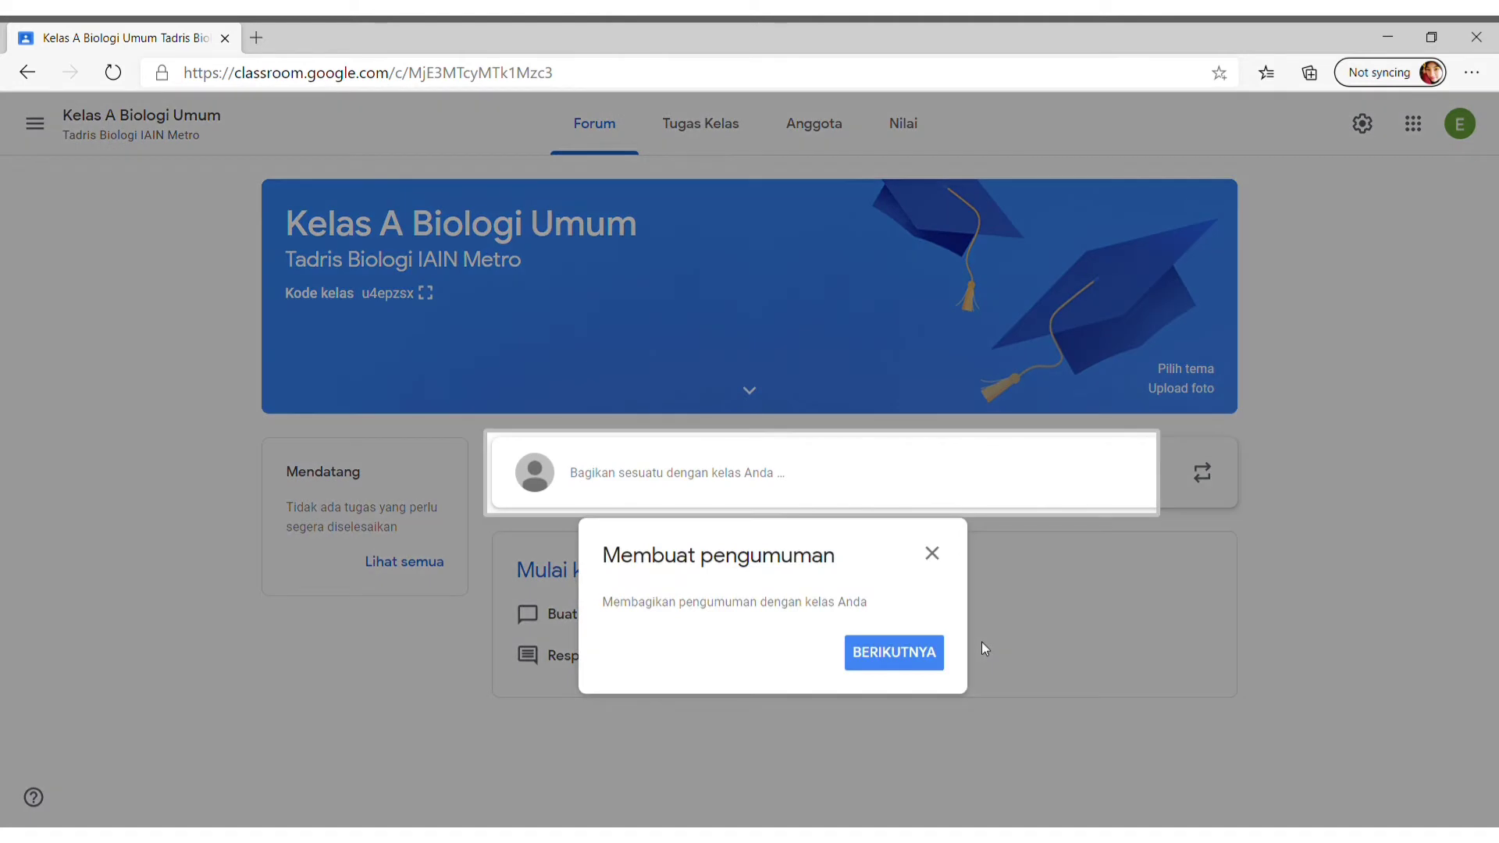
click(937, 555)
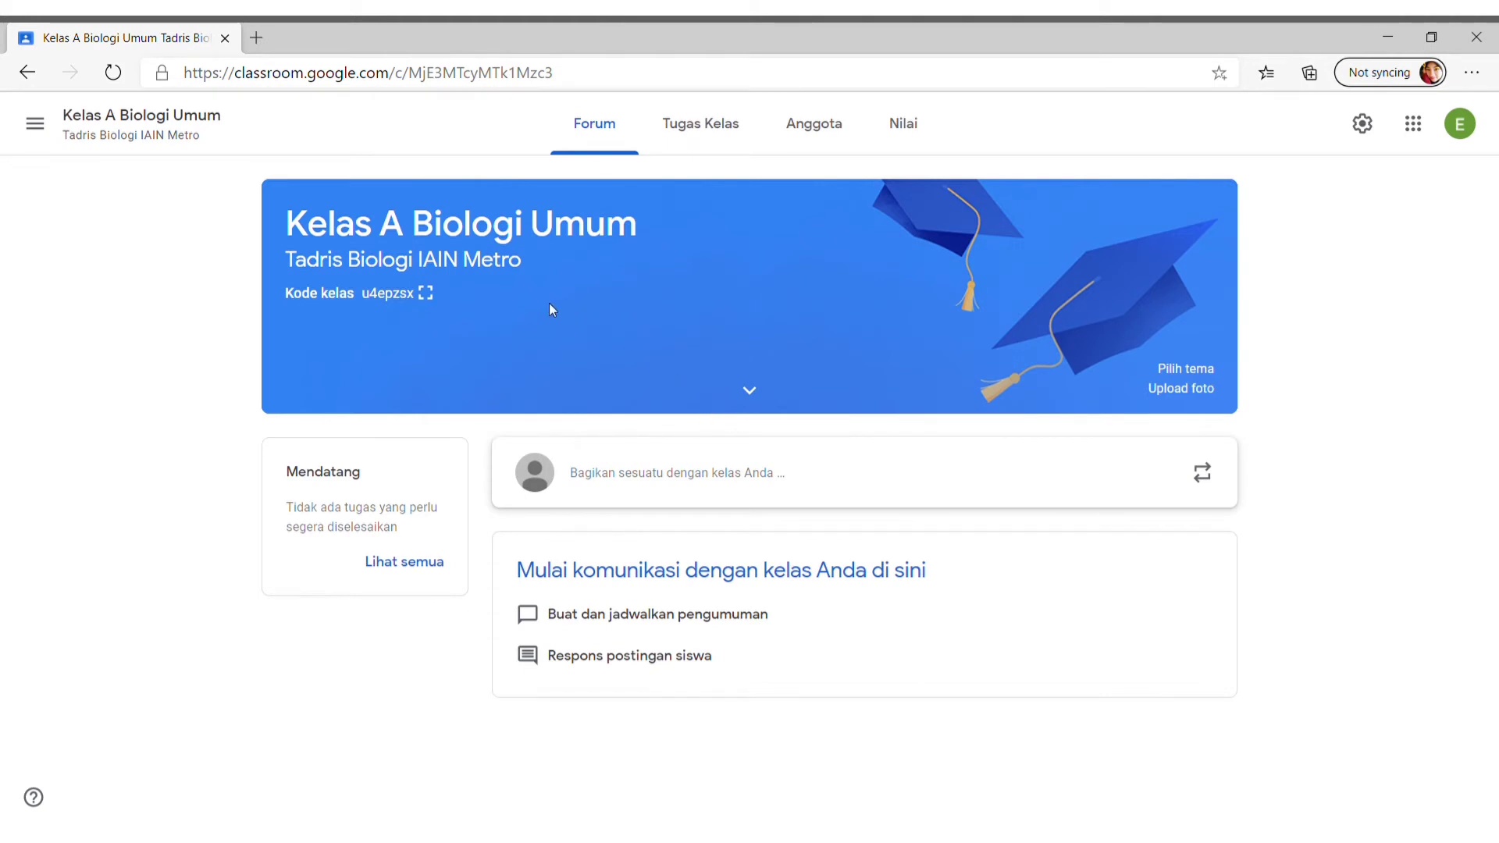
Enlarge the class code display, copy the class invitation link and close the display
click(426, 295)
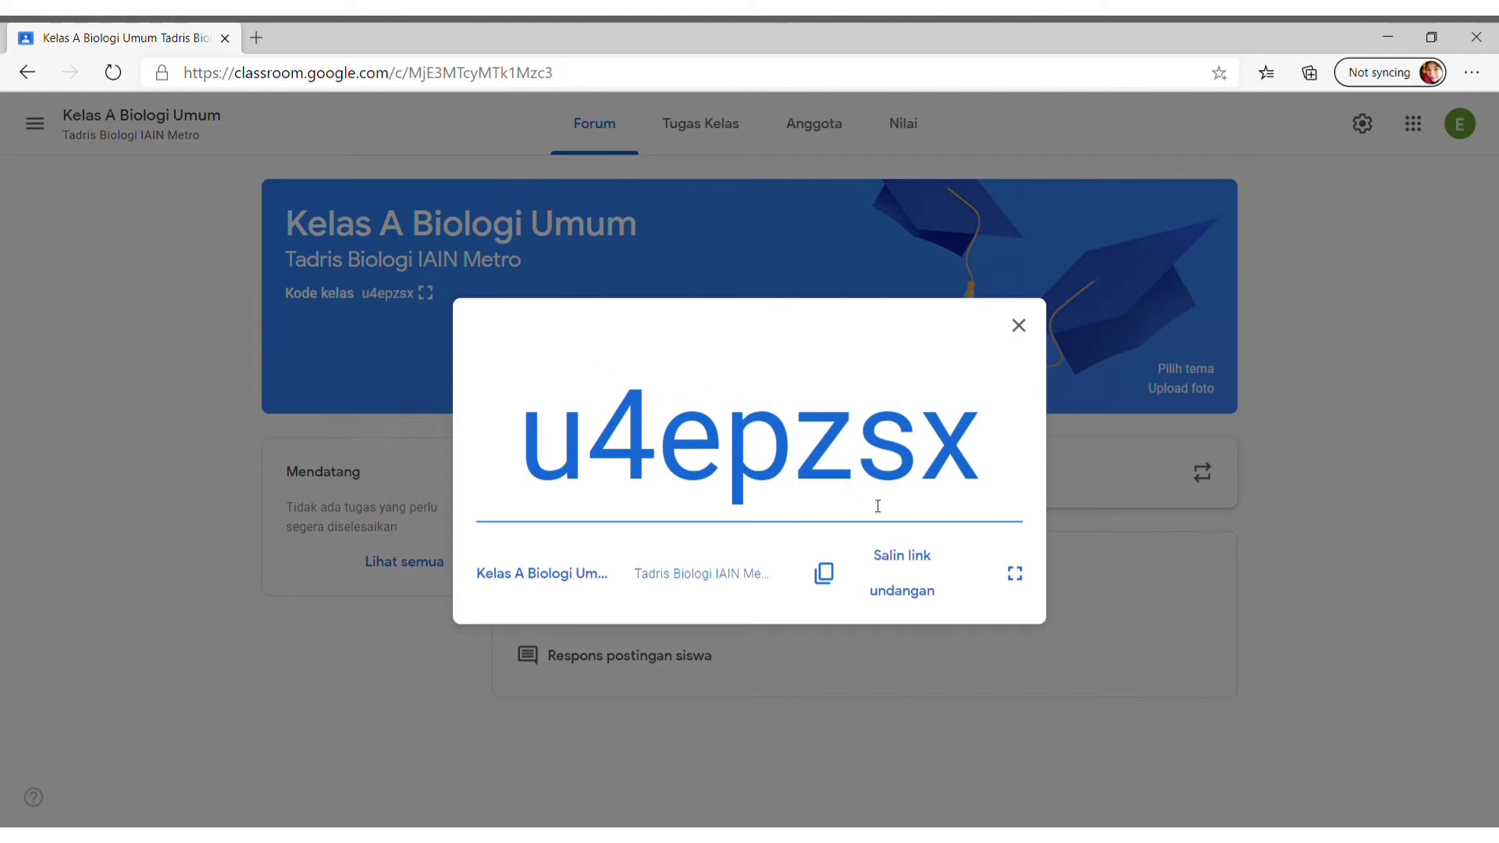
click(913, 572)
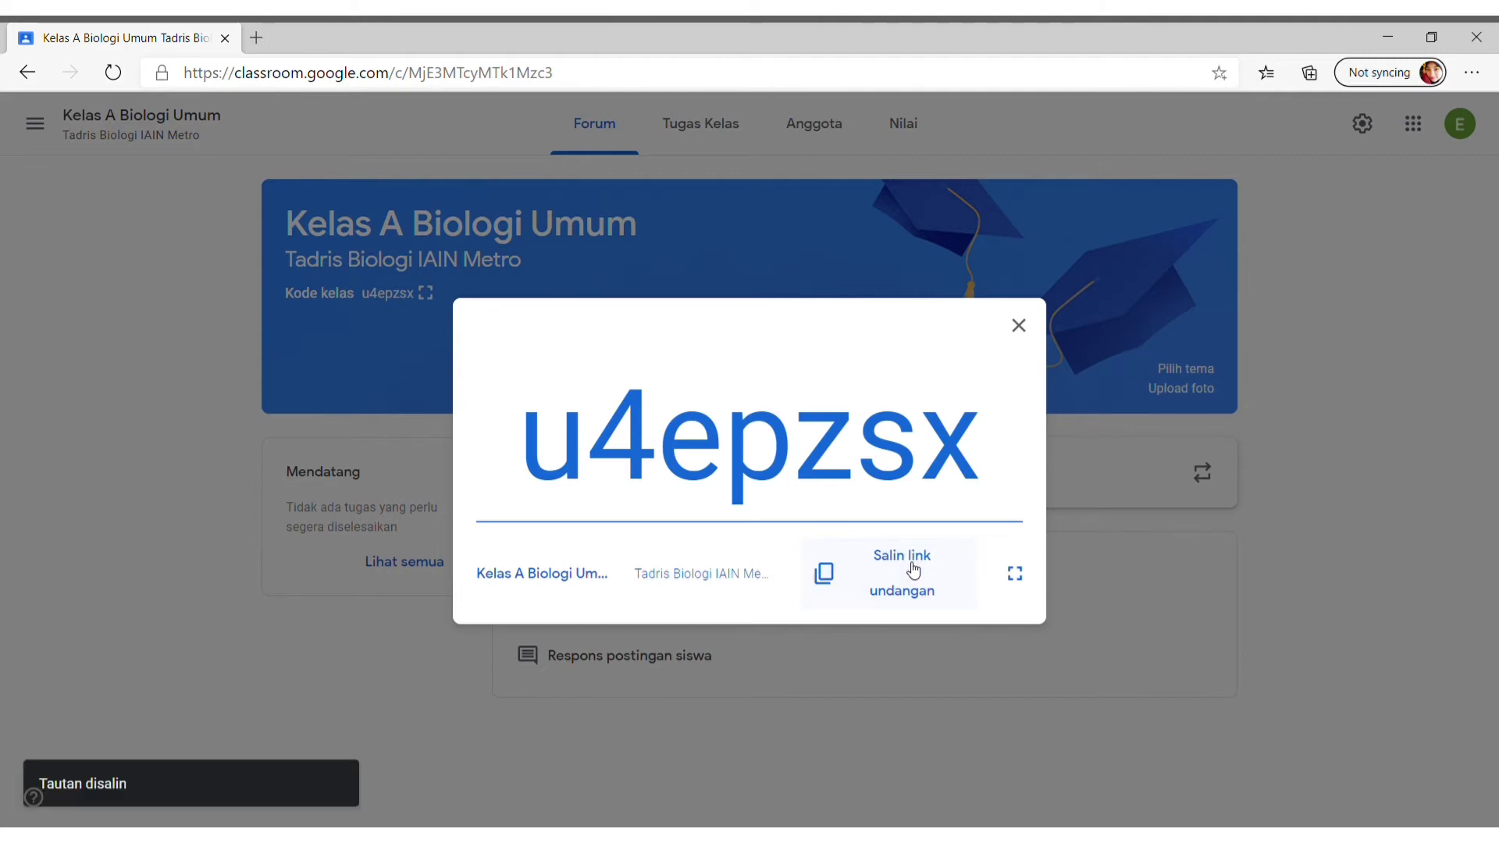
click(1017, 327)
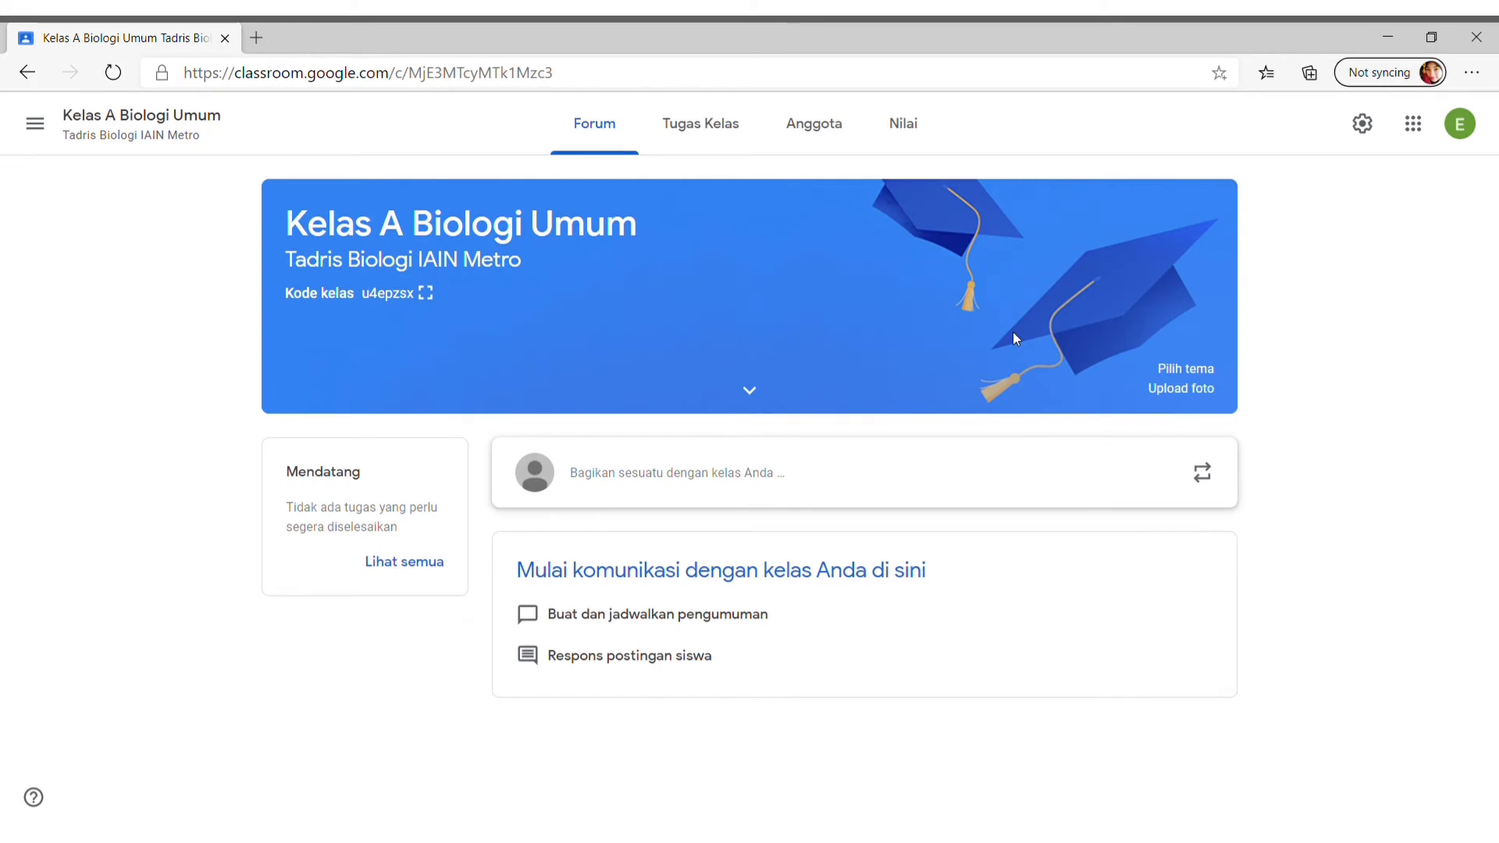
Start a new Materi post in the class's Tugas Kelas section and title it "Biologi sebagai Ilmu"
click(705, 136)
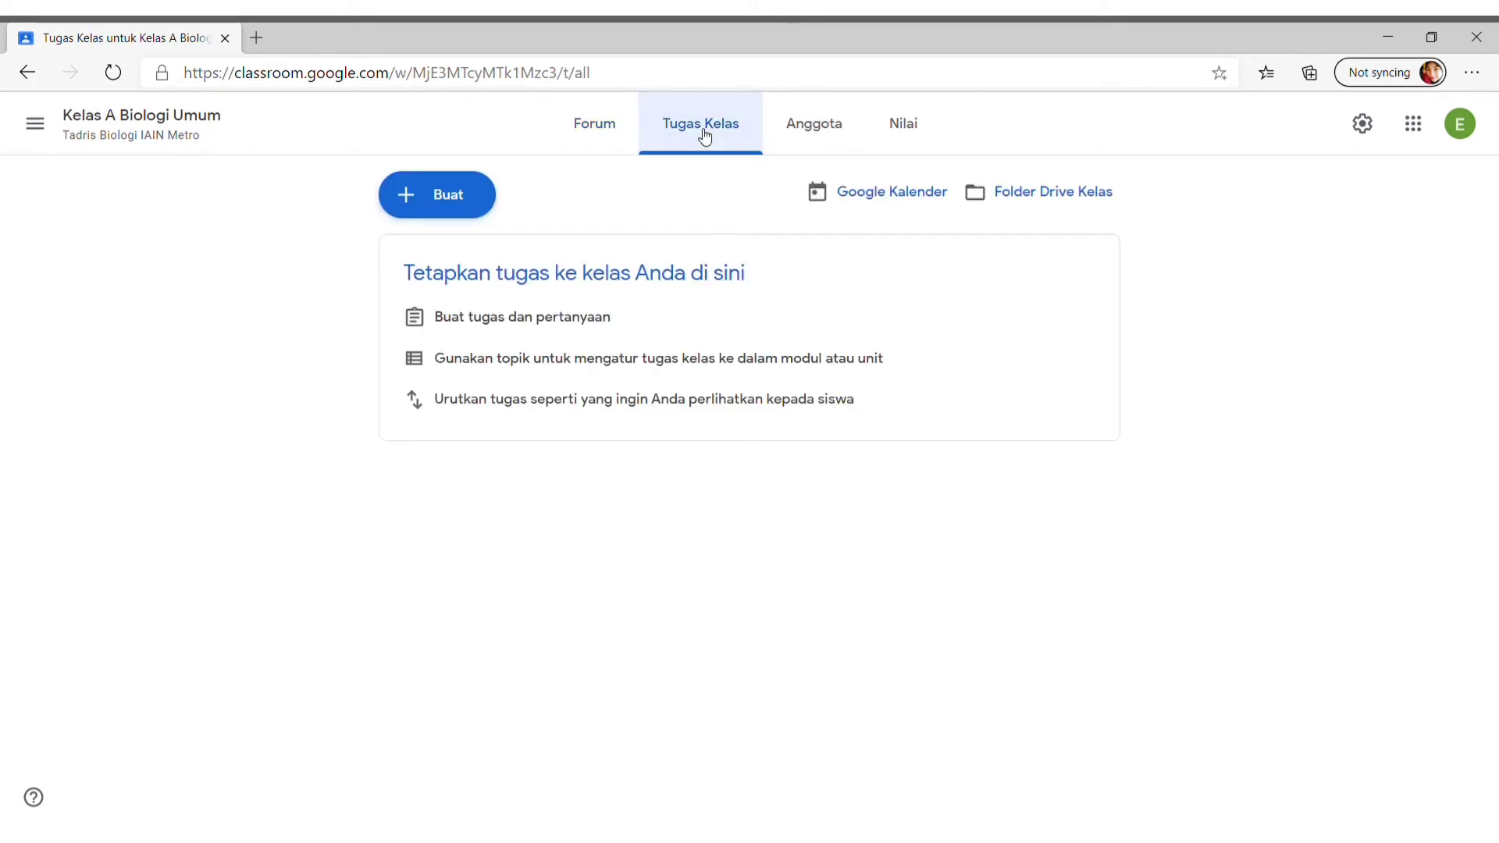
click(465, 205)
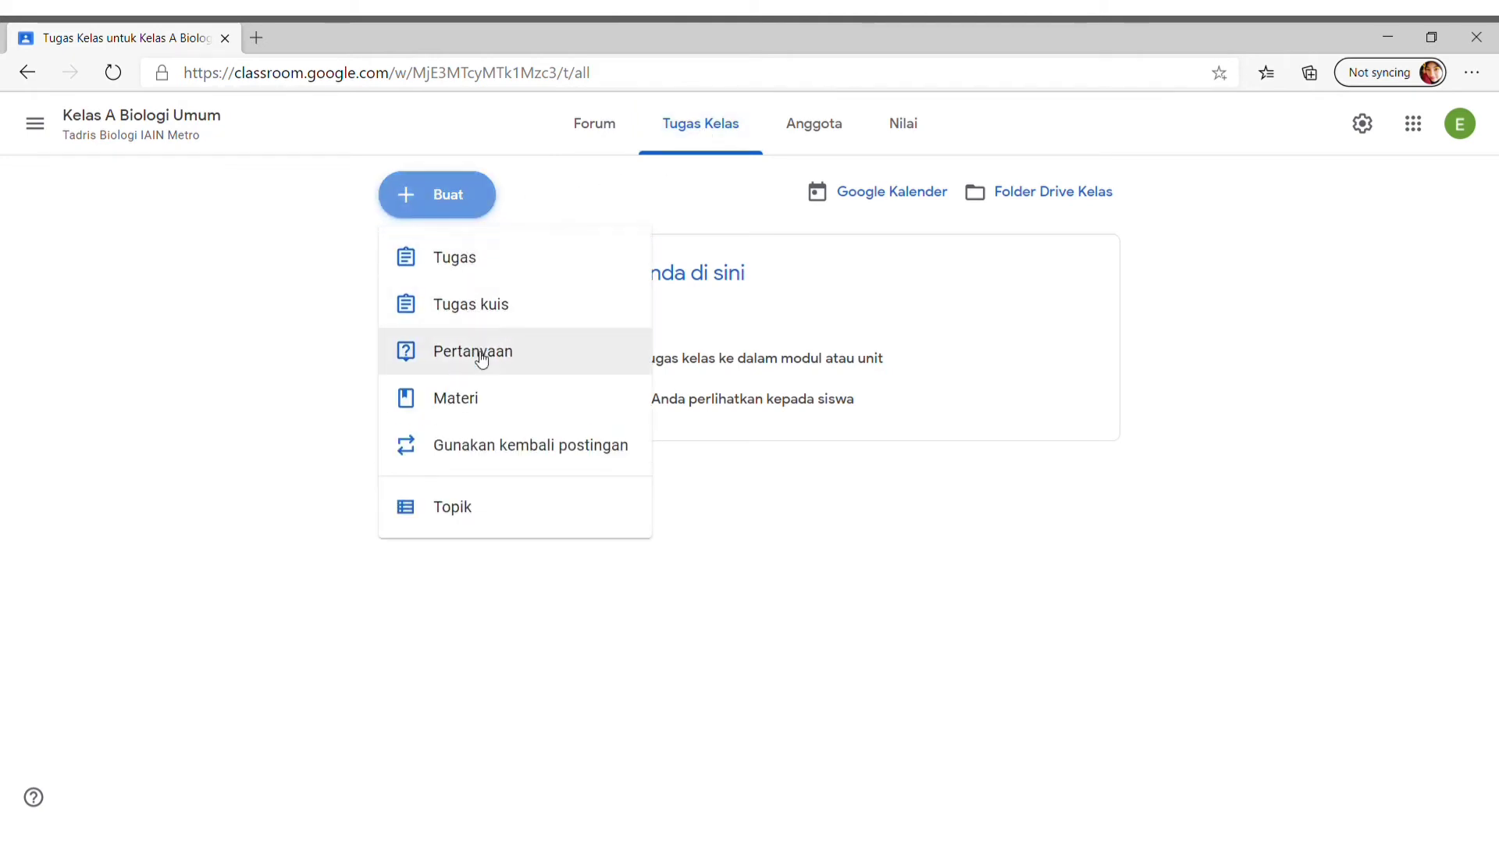
click(468, 407)
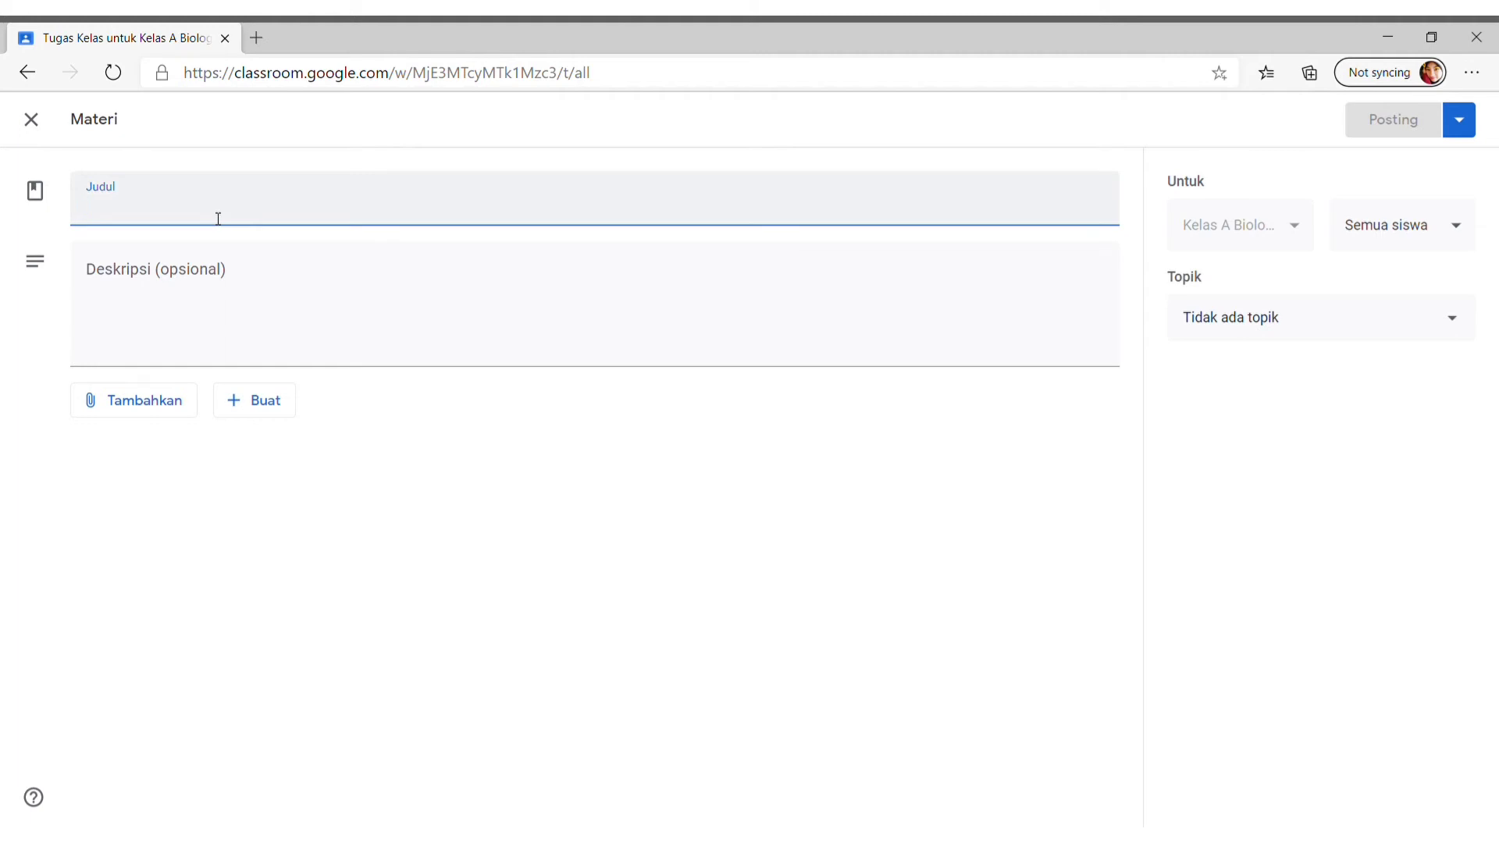
text(Biol)
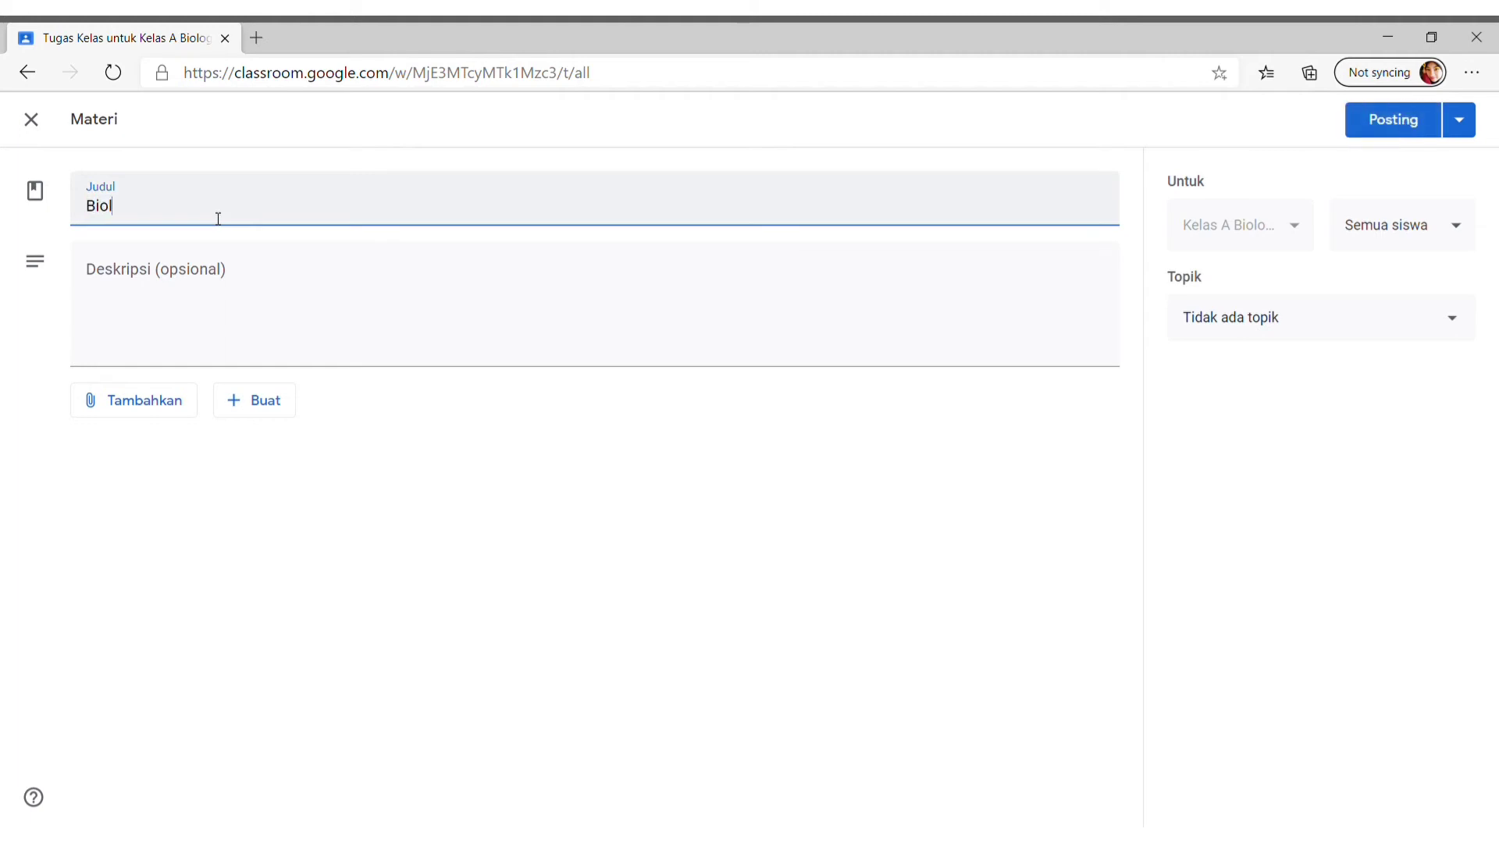
text(ogi sebagai Ilmu)
Enter the material's description "Berikut ini materi biologi untuk kelas A. Silakan baca dan pahami. kemudian dilanjutkan dengan sesi tanya jawab."
click(217, 284)
text(Ber)
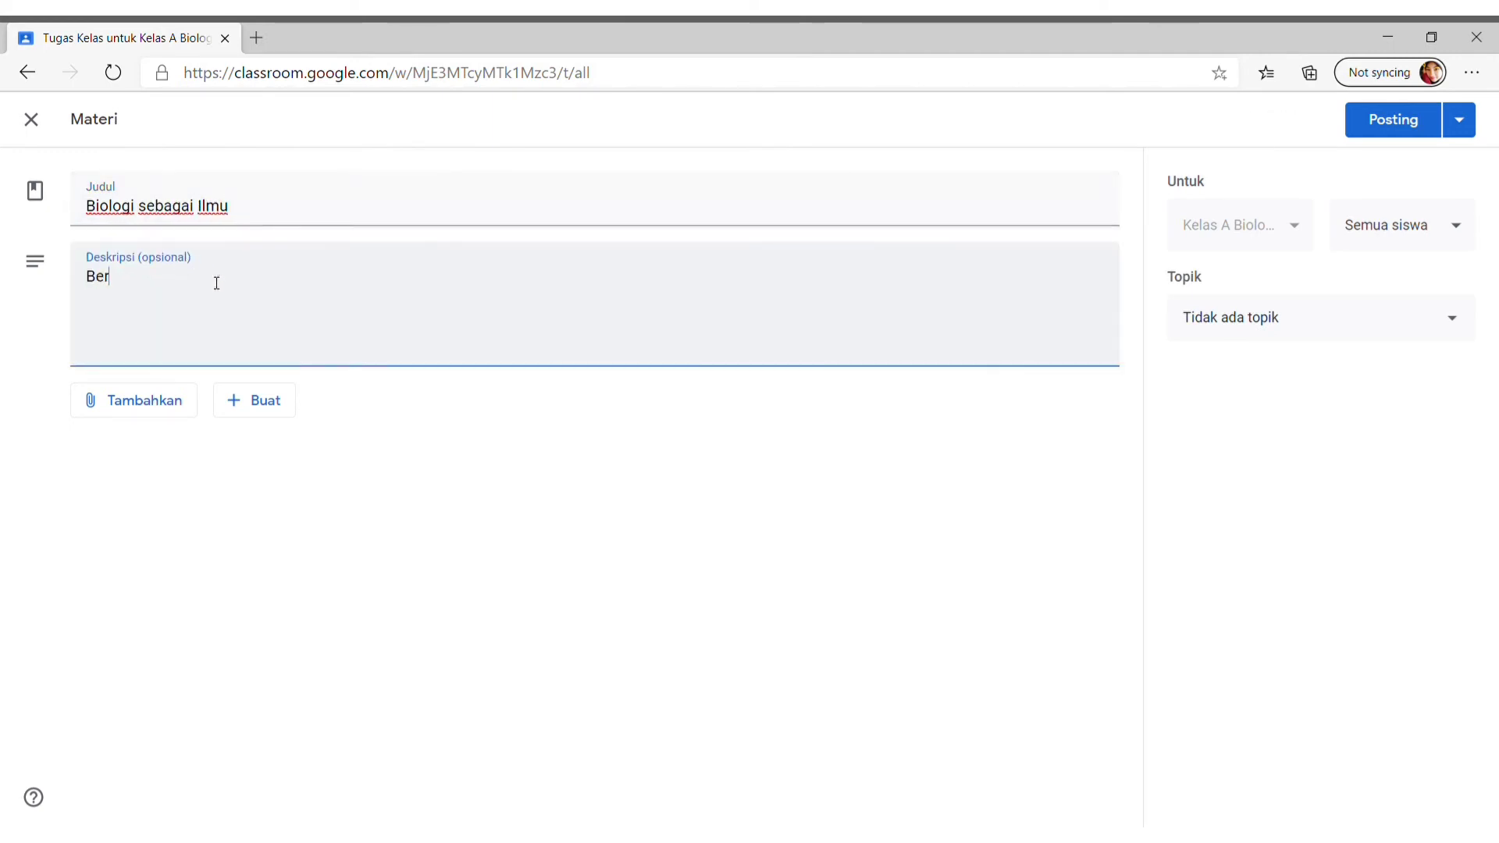
text(ikut ini materi biolog)
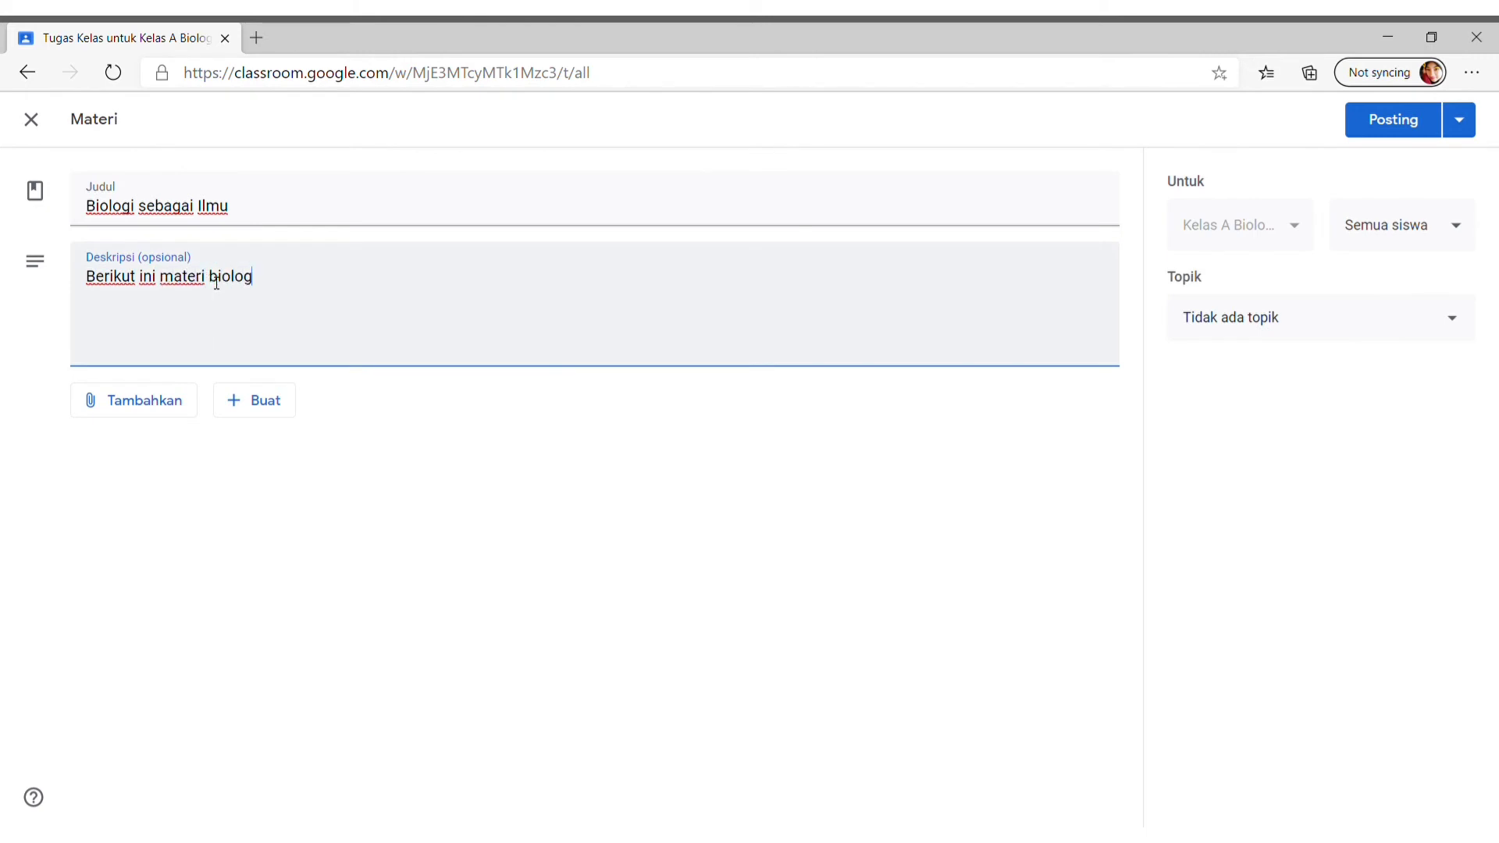
text(i untuk kelas A. Silakan baca )
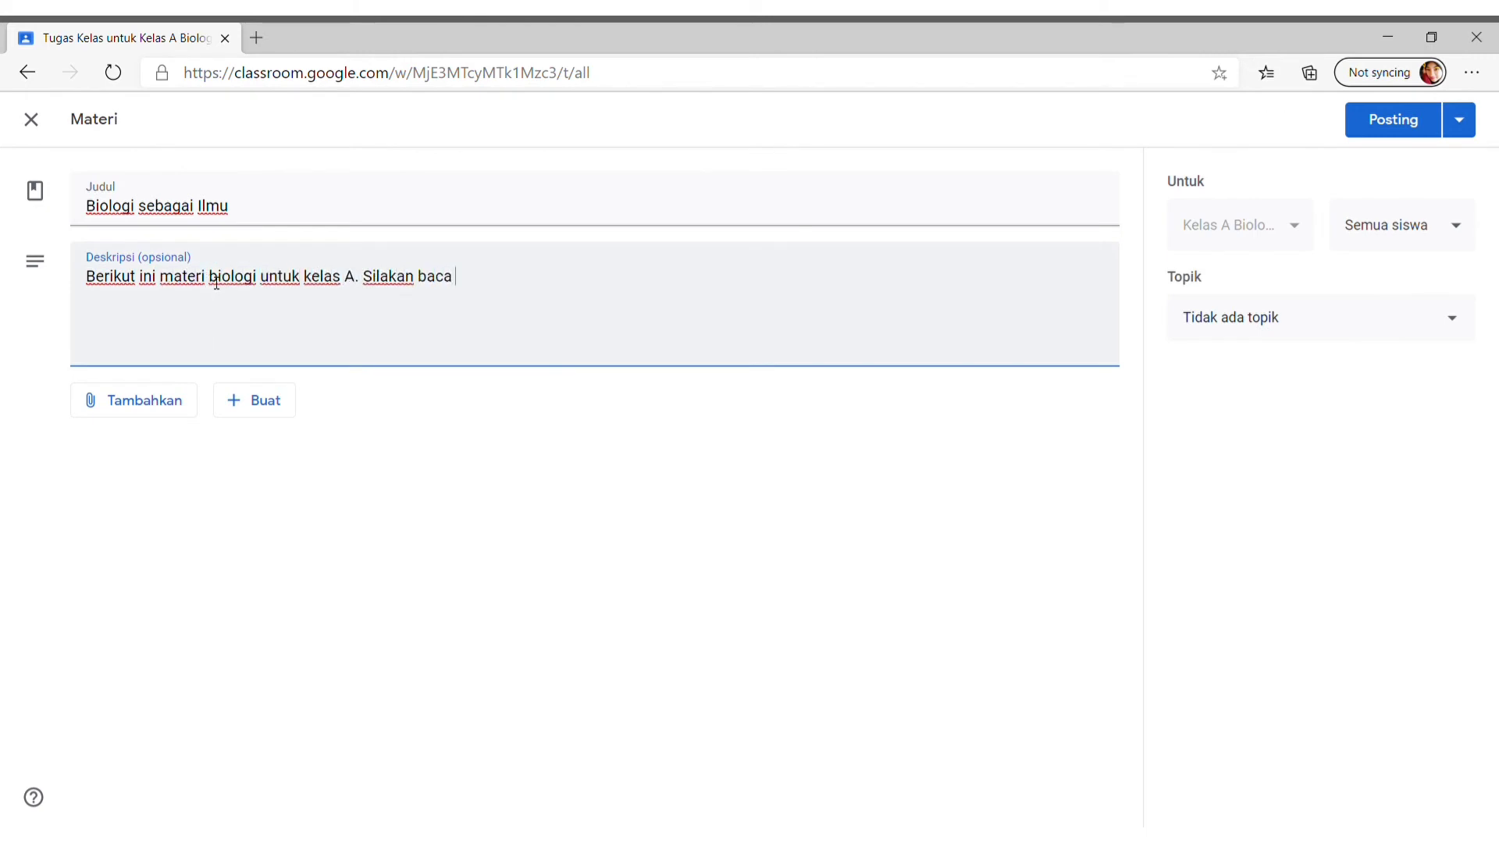
text(dan pahami. kemudian)
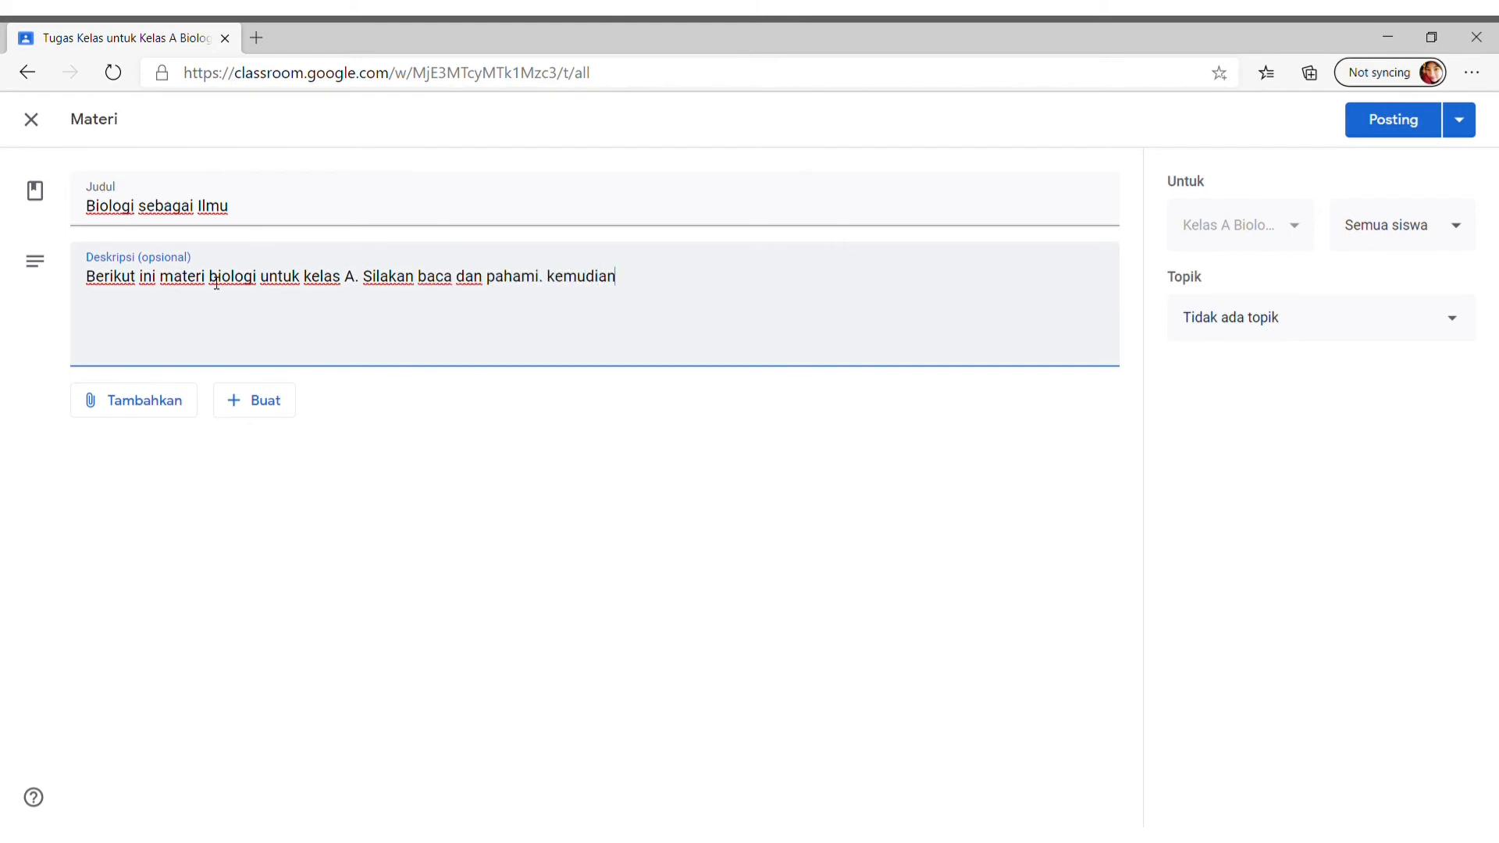
text( dilanjutkan dengan)
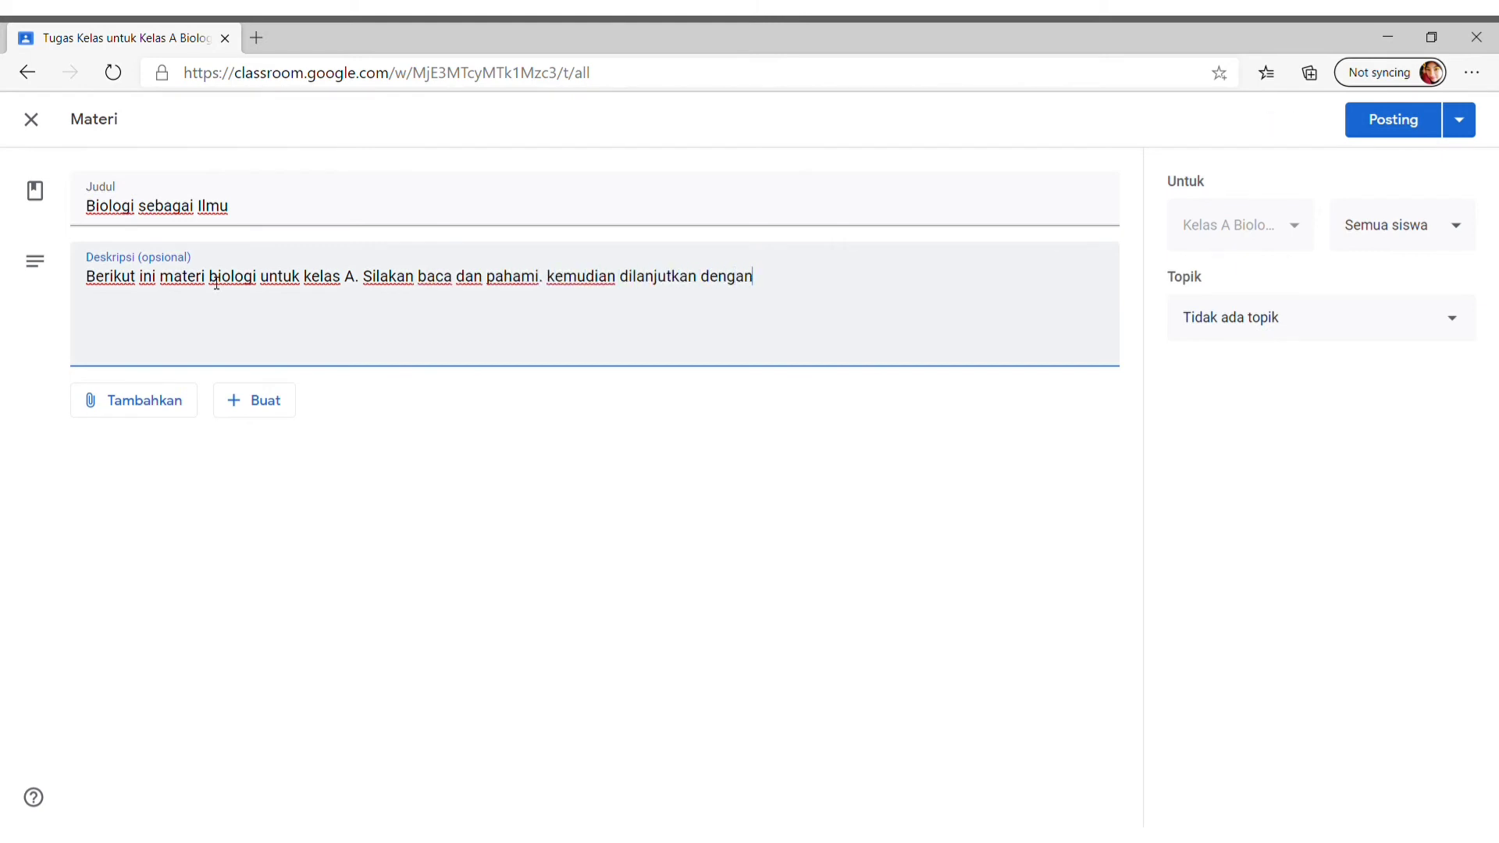
text( sesi tanya jawab.)
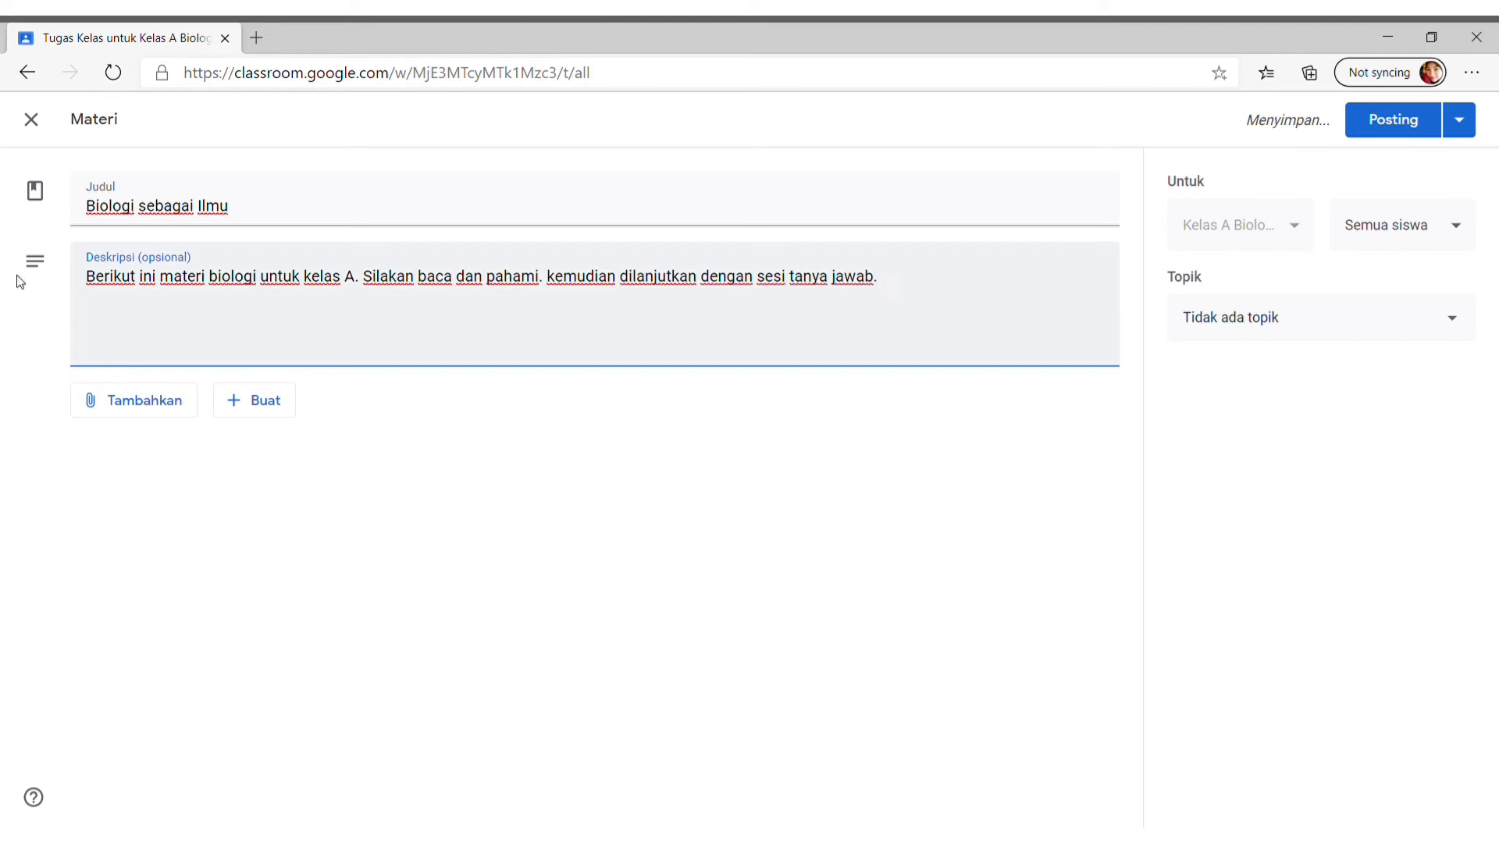
Review the attachment and creation options, and attach the file PERTEMUAN 1.ppt from the computer to the material
click(125, 407)
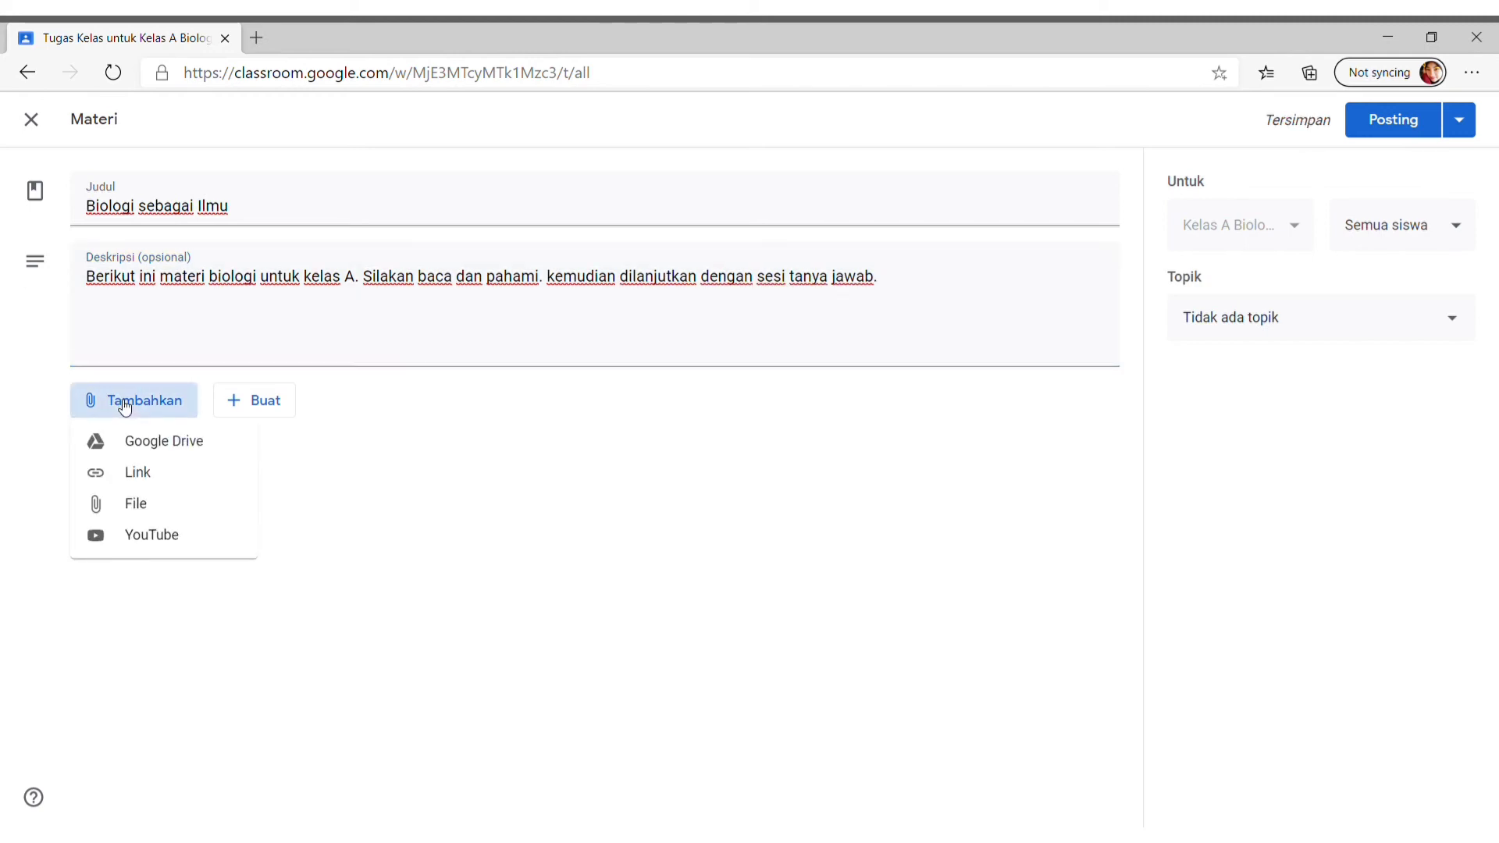
click(254, 410)
click(255, 409)
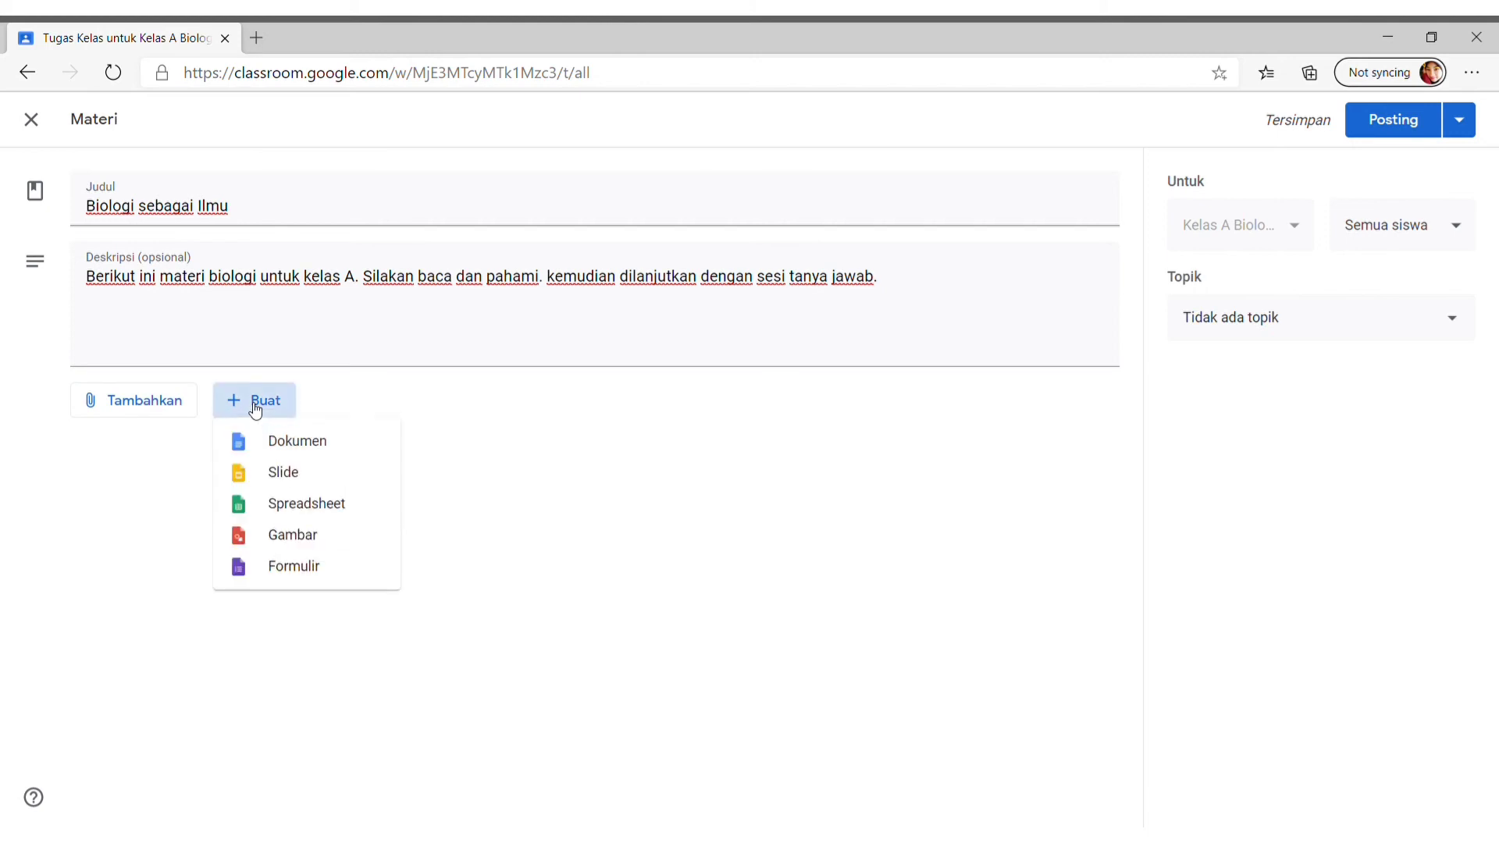
click(148, 406)
click(150, 405)
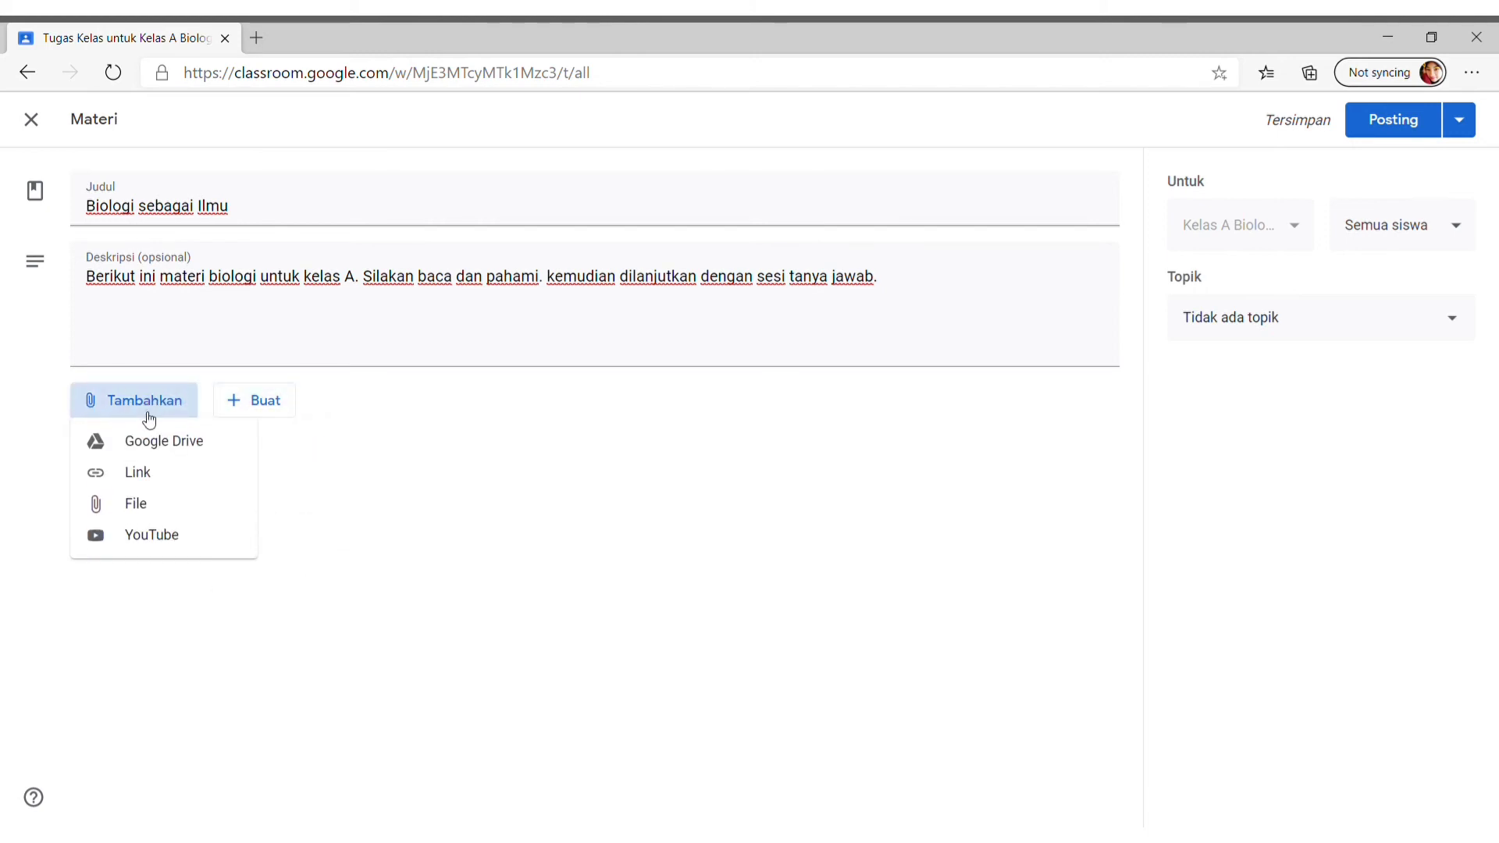
click(149, 515)
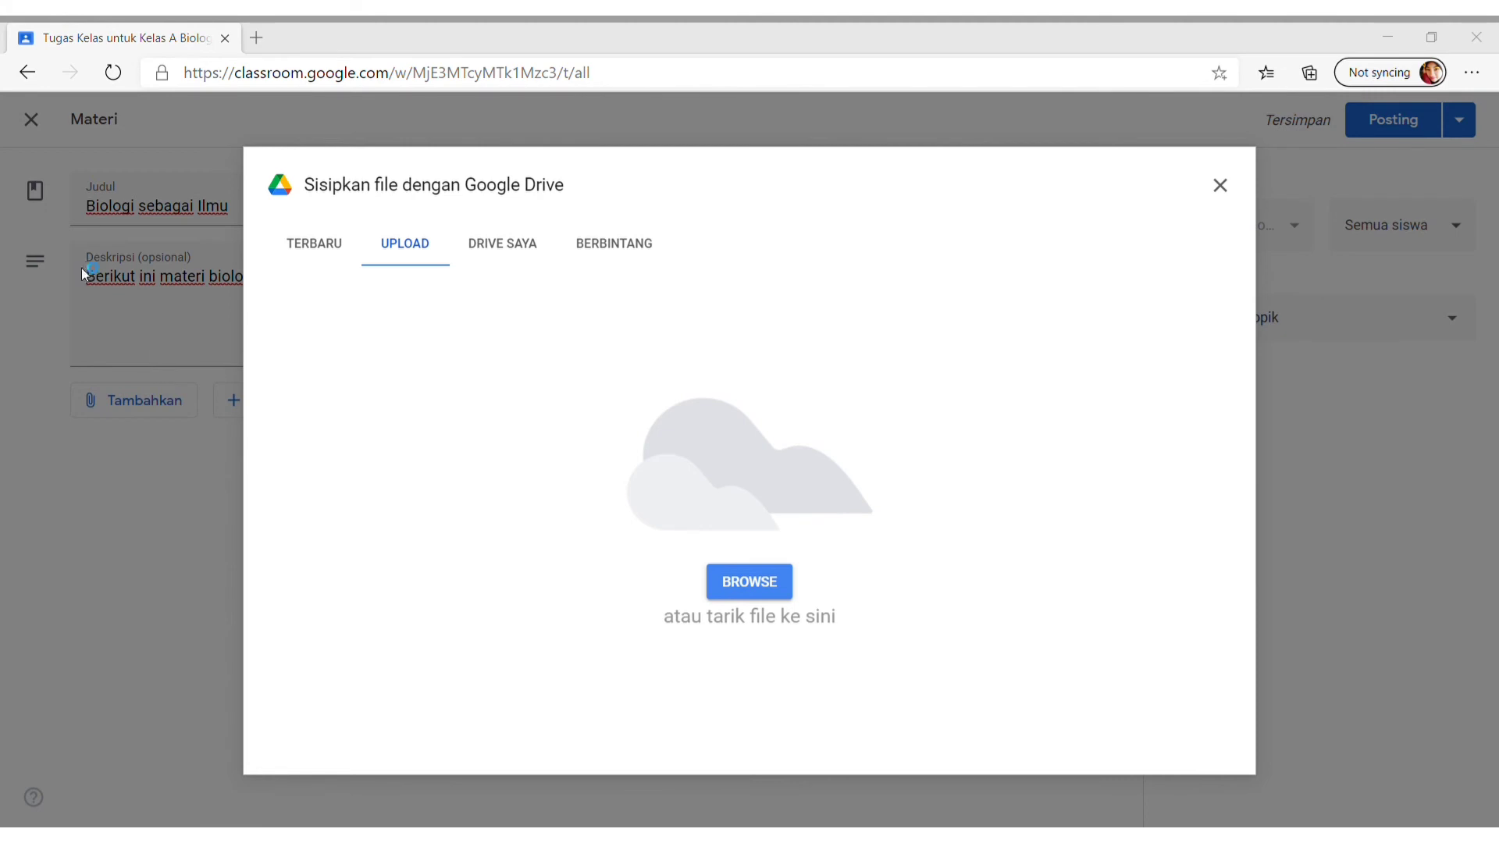
click(597, 641)
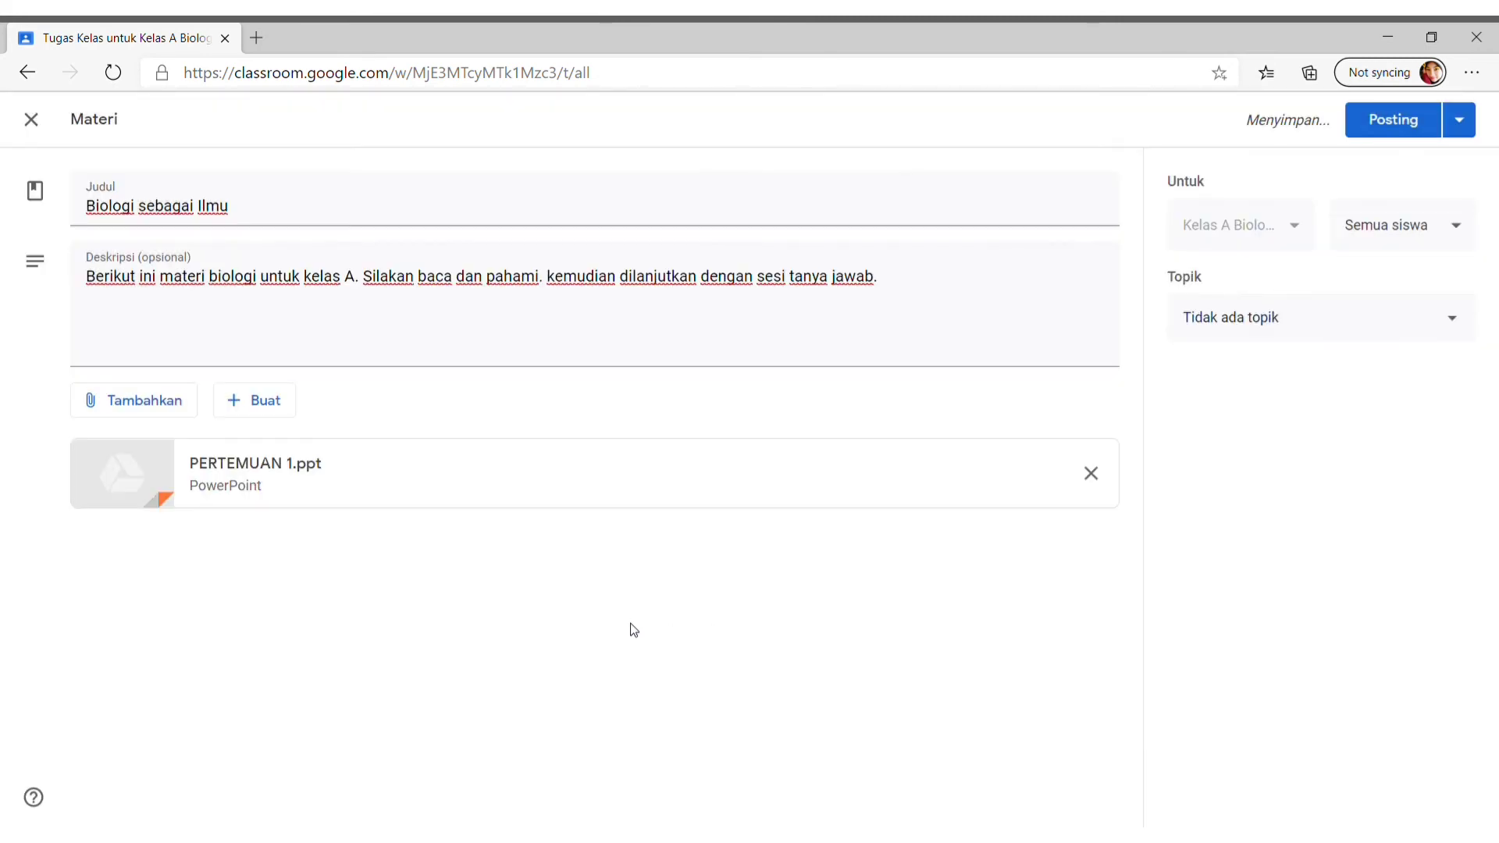
Keep the material assigned to all students, create the topic "Topik I" for it and post it
click(1398, 227)
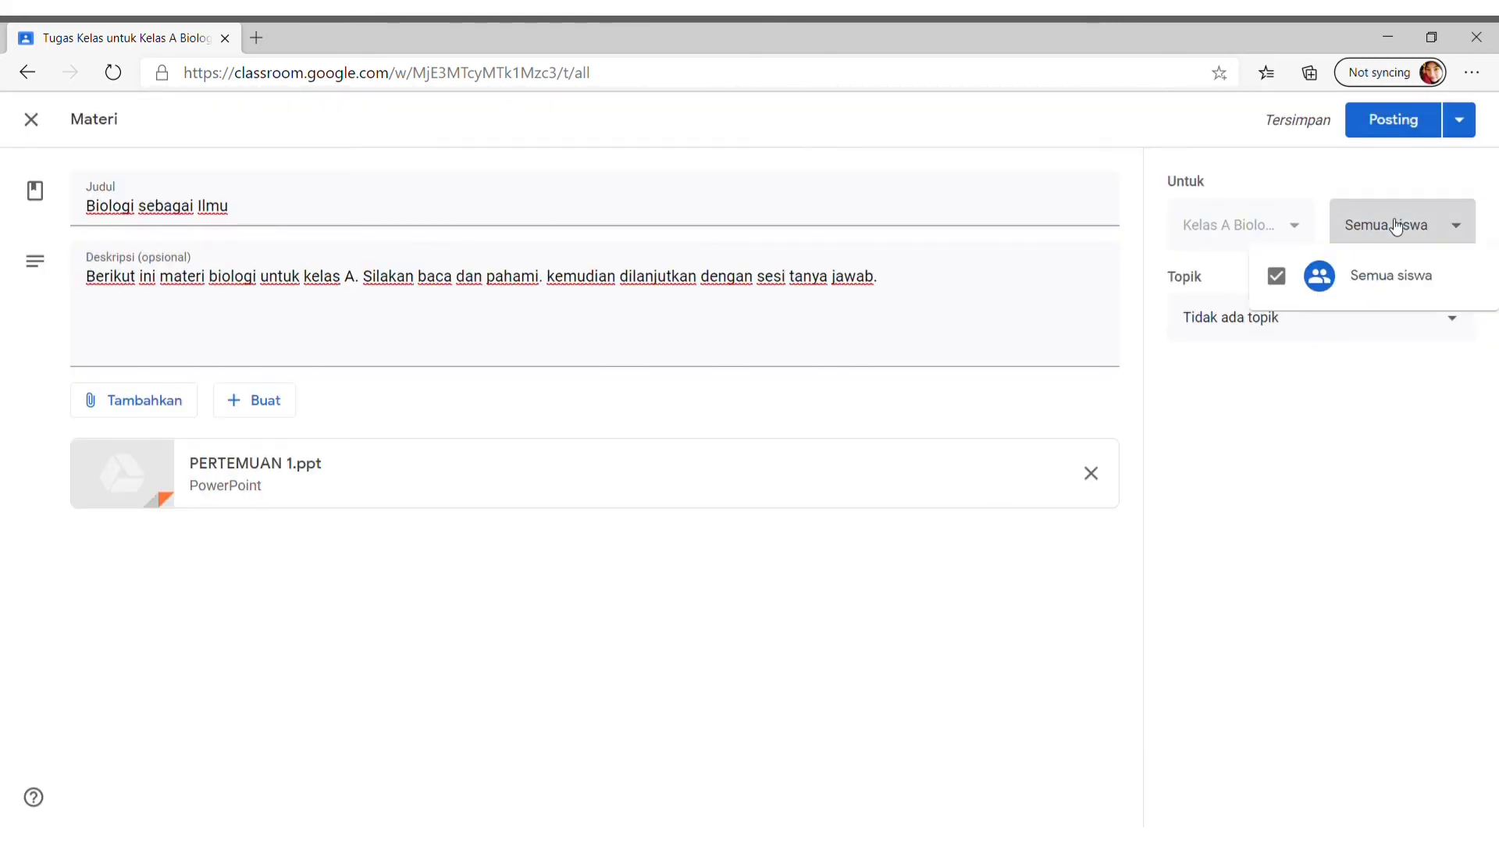
click(1362, 377)
click(1355, 320)
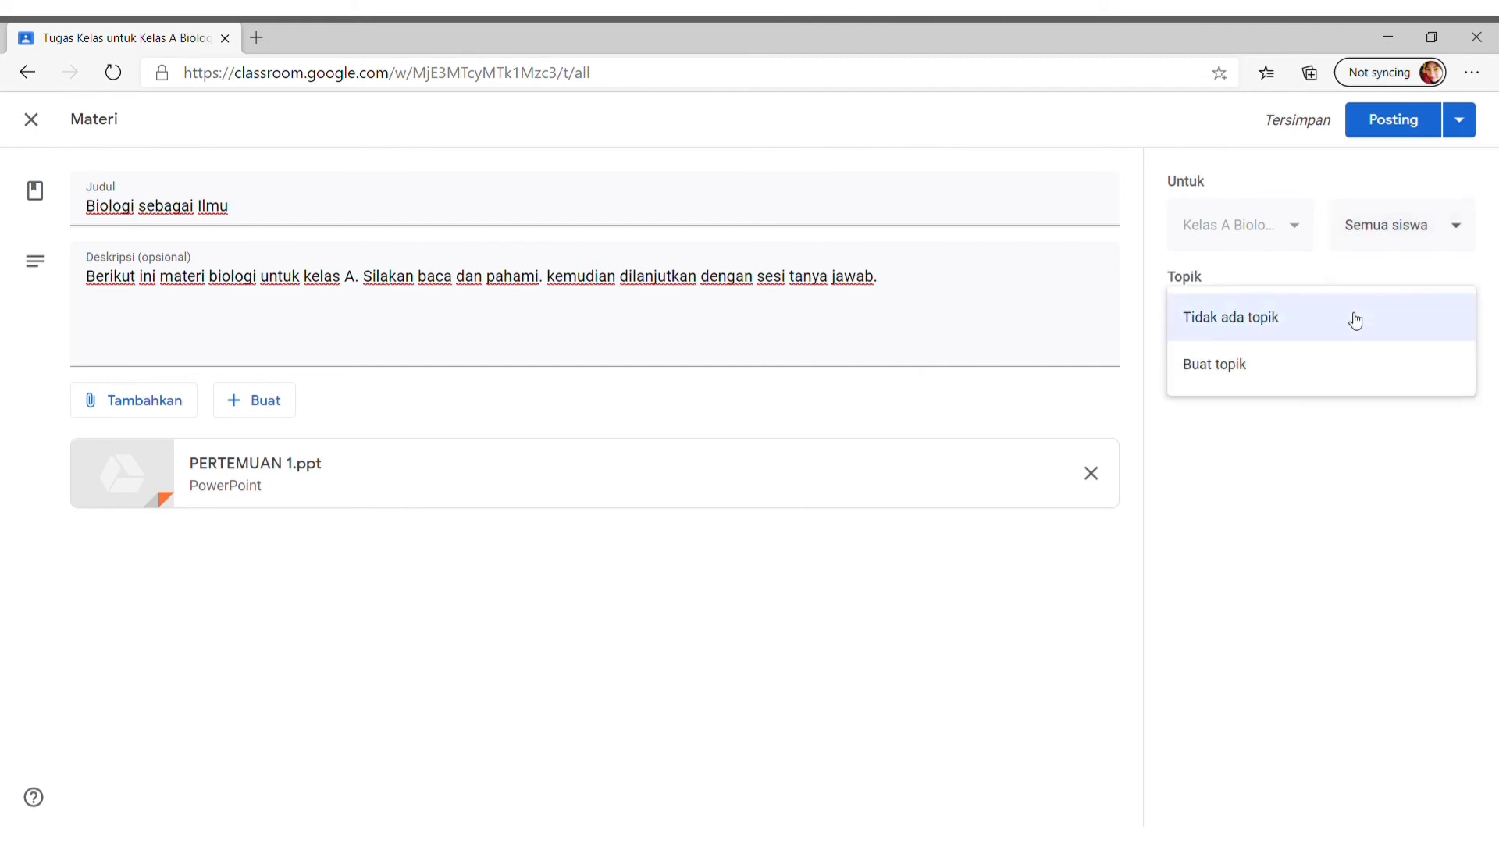
click(1249, 374)
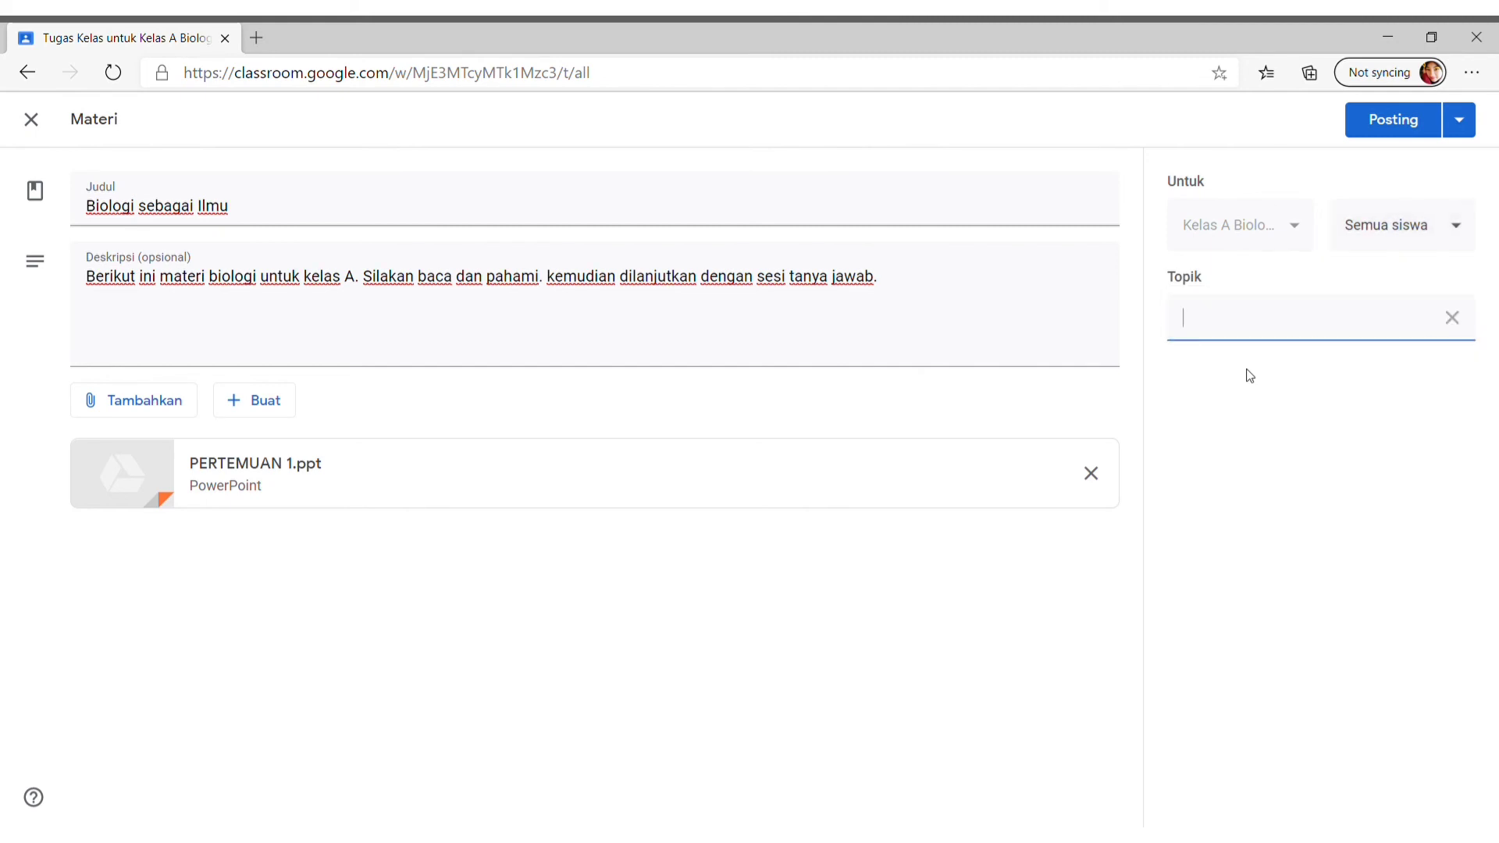
text(Topik I)
click(1389, 129)
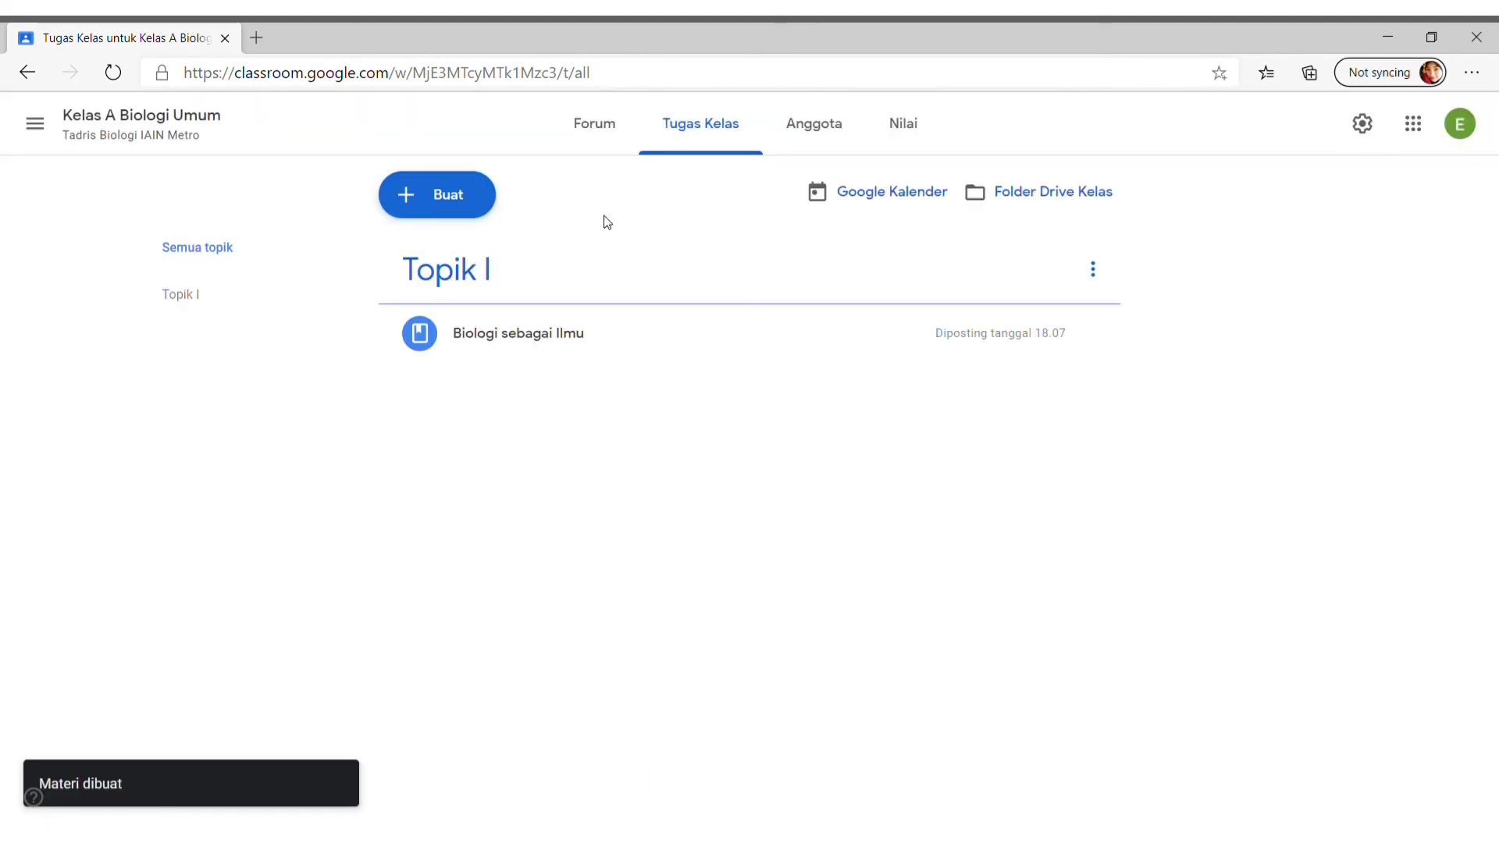
Create a new Materi post titled "Biologi Sel" and attach the file Bab_struktur_dan_fungsi_sel.pdf from the computer
click(438, 195)
click(461, 398)
text(Biologi Sel)
click(302, 298)
click(157, 409)
click(132, 539)
click(750, 580)
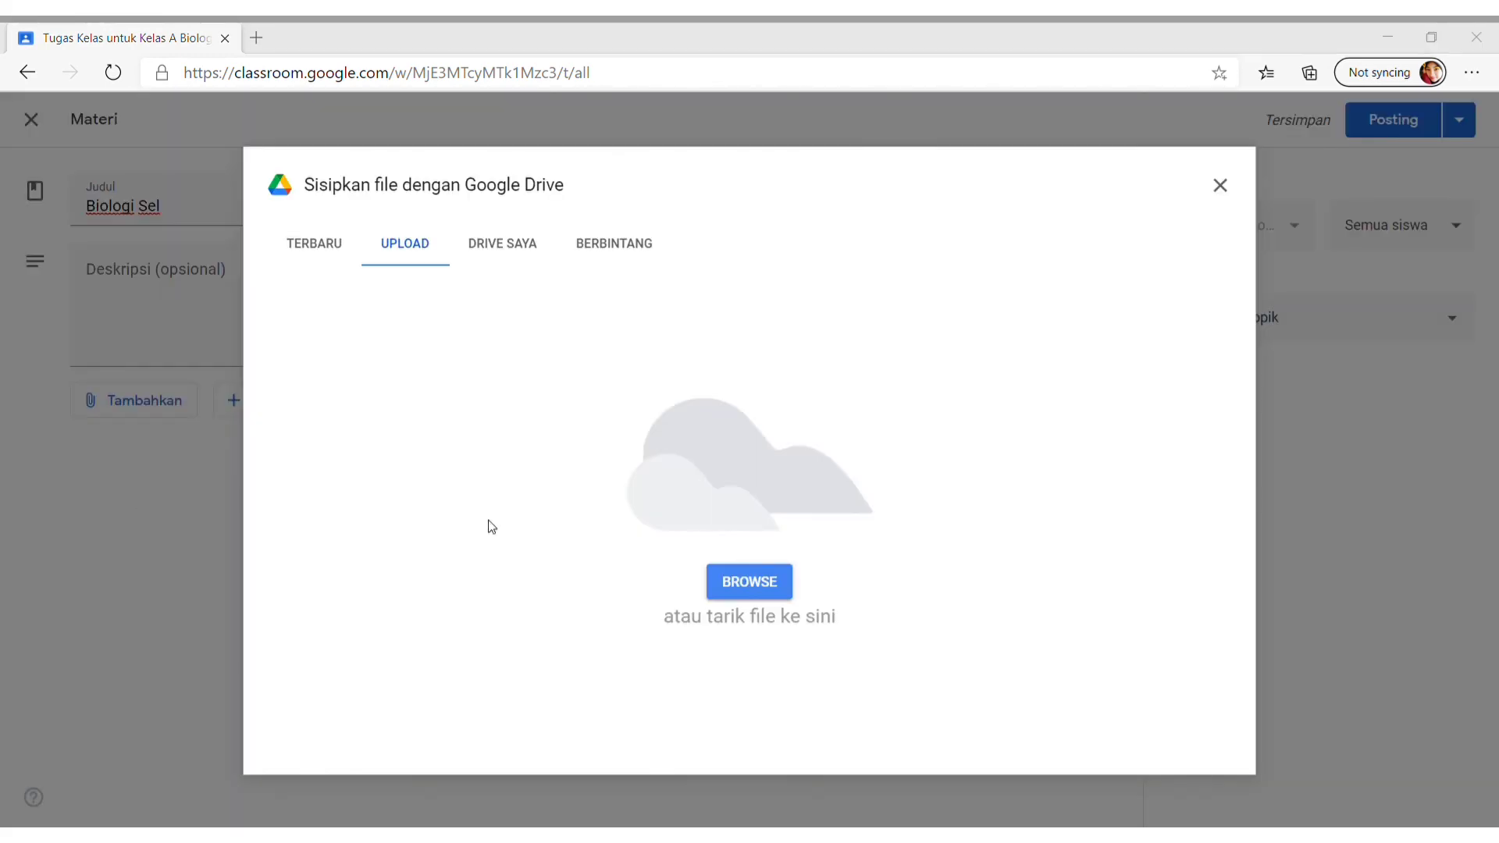
click(580, 565)
Create the topic "Topik II" for the Biologi Sel material and post it
click(1319, 318)
click(1254, 373)
text(Topik II)
click(1379, 127)
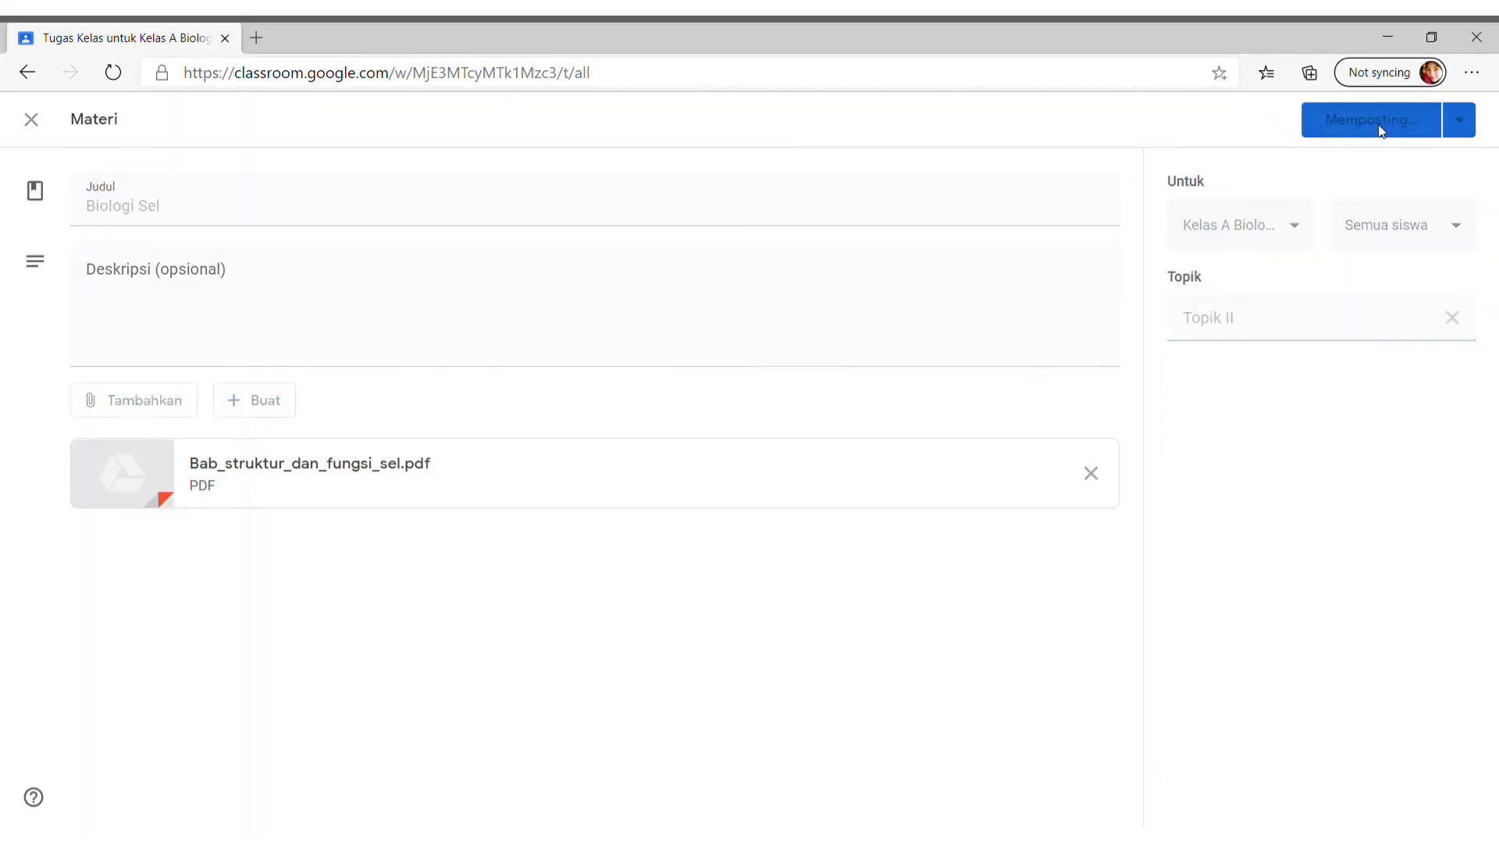
Create a new Materi post titled "Sistem Pernapasan Manusia" and attach the file BAHAN AJAR 3.ppt from the computer
click(455, 203)
click(453, 396)
text(Sistem Pernapasan Manusia)
click(145, 401)
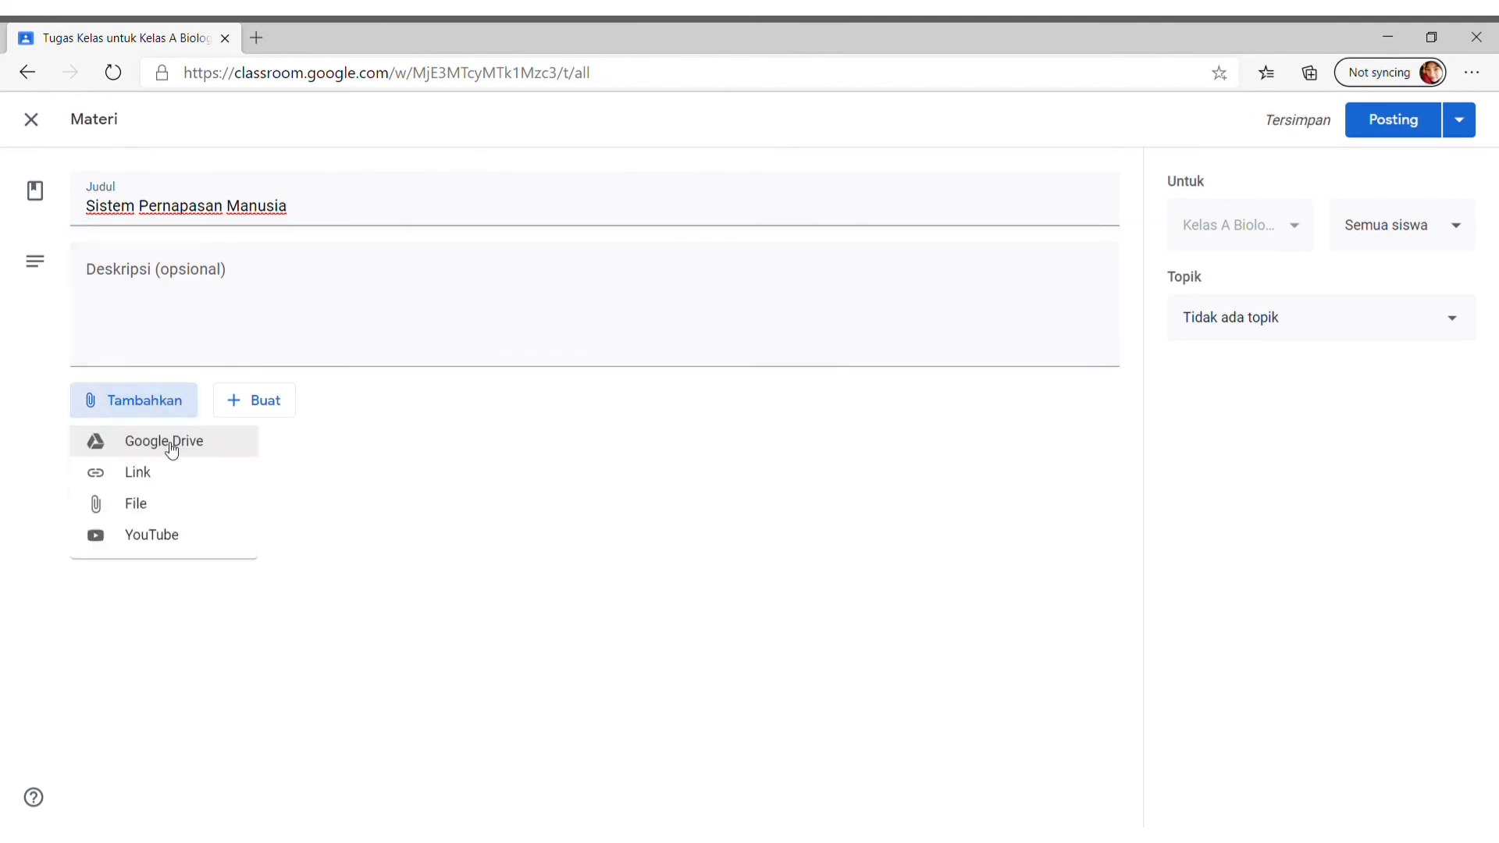
click(137, 503)
click(750, 580)
click(360, 437)
click(587, 623)
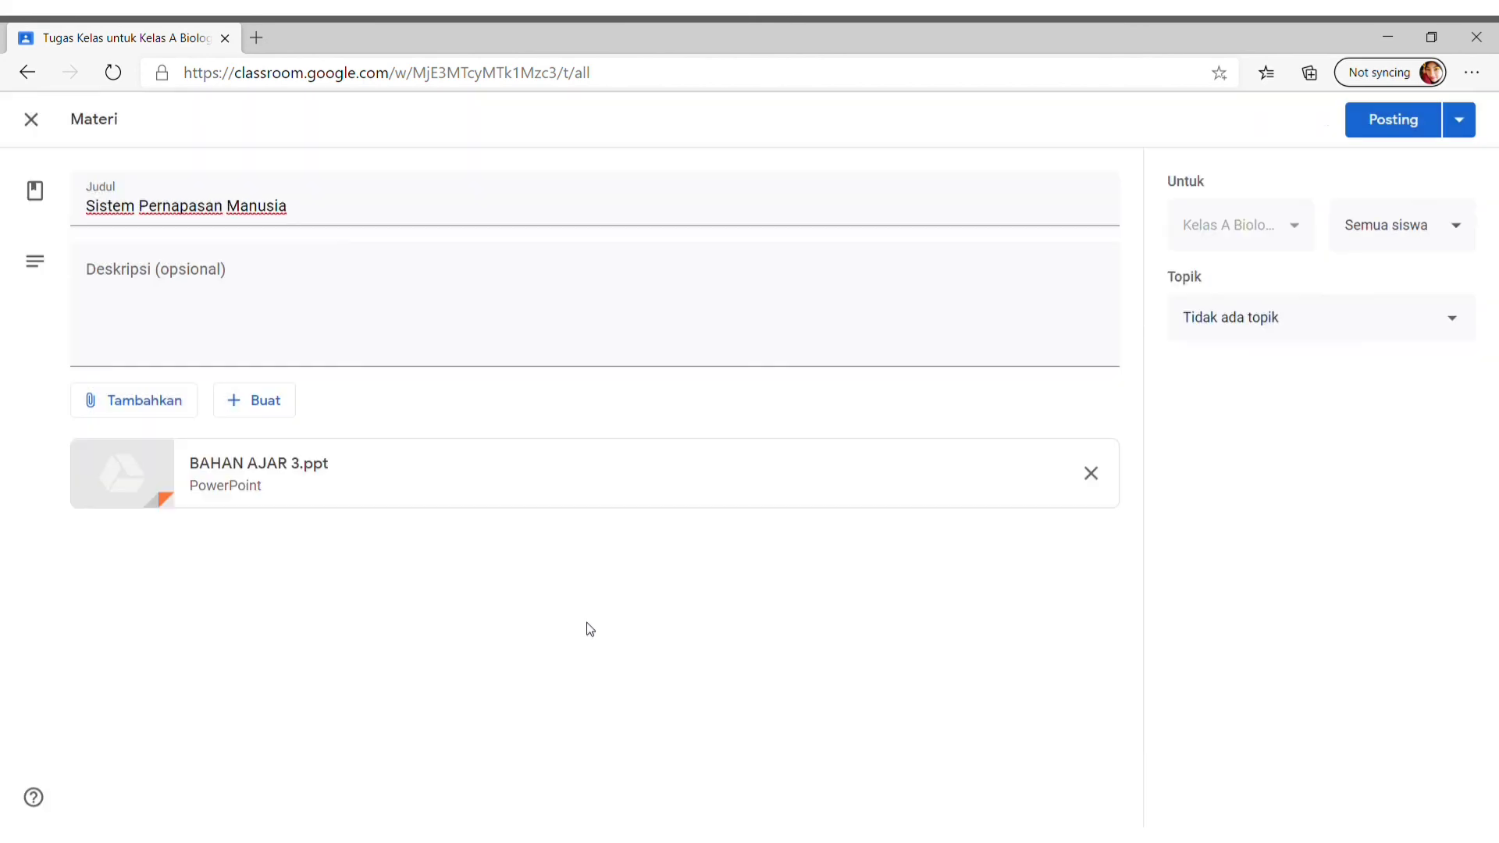
Create the topic "Topik III" for the Sistem Pernapasan Manusia material and post it
click(1328, 318)
click(1215, 375)
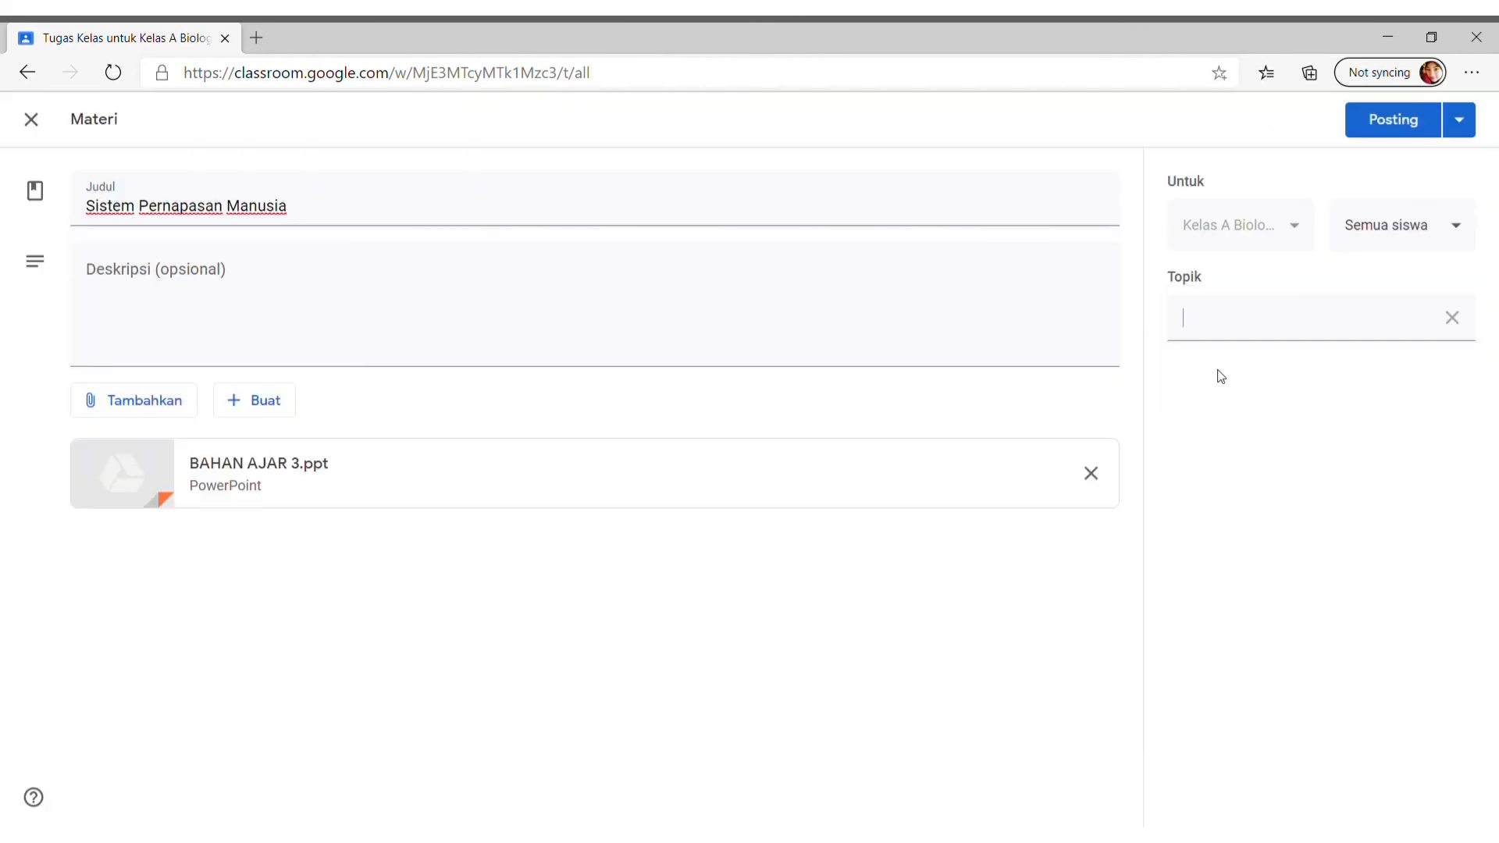
text(Topik III)
click(1394, 120)
Create a new Materi post titled "Sistem Pencernaan manusia" and attach the file Makalah sistem pencernaan 4.docx from the computer
click(437, 195)
click(465, 403)
text(Sistem Pencernaan manusia)
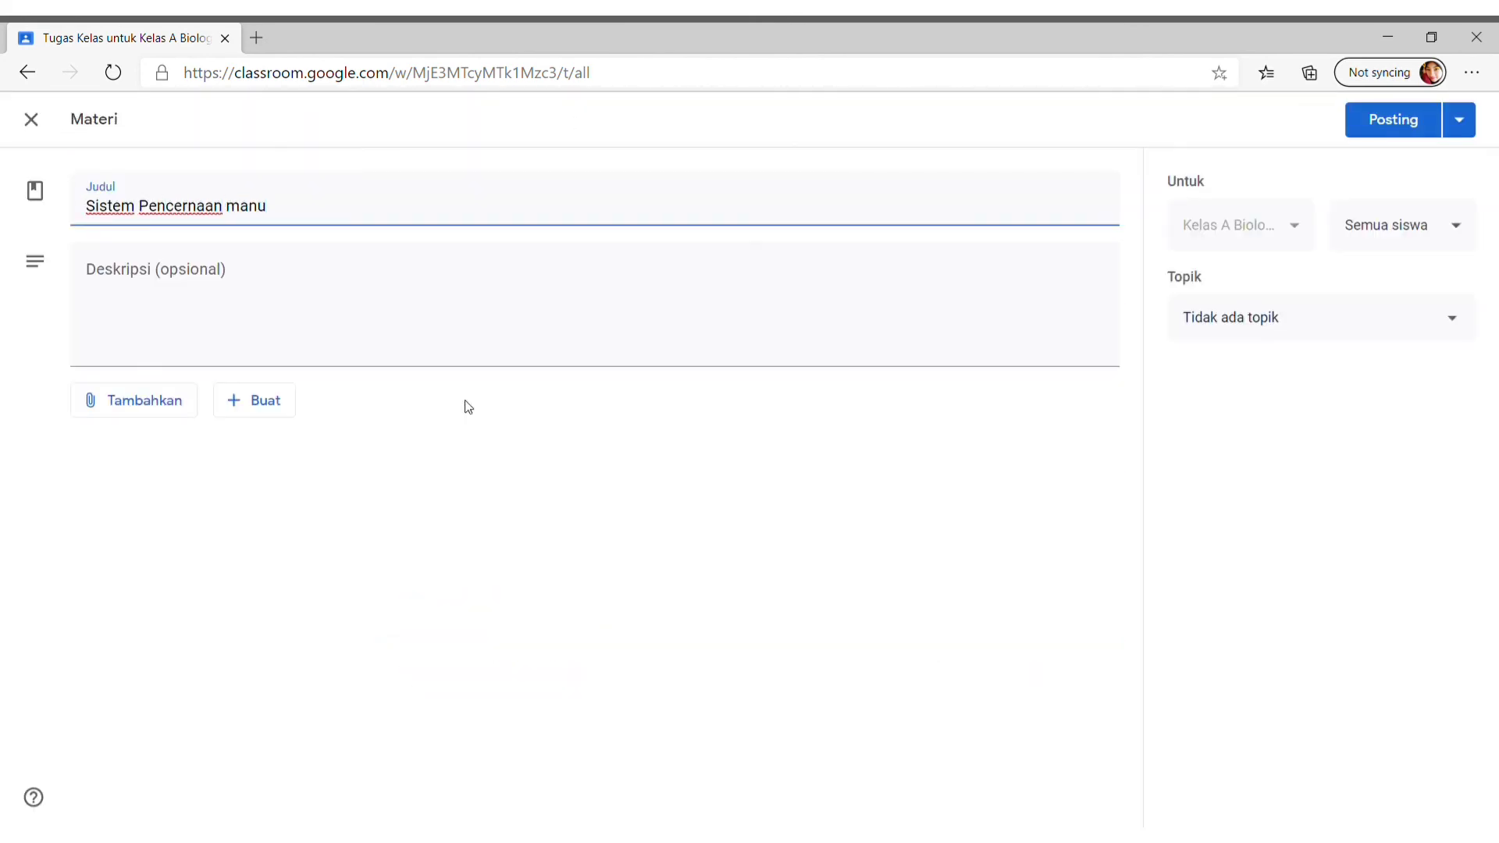
click(133, 400)
click(129, 542)
click(750, 581)
click(338, 453)
click(600, 506)
Create the topic "Topik IV" for the Sistem Pencernaan manusia material and post it
click(1328, 317)
click(1214, 364)
text(Topik IV)
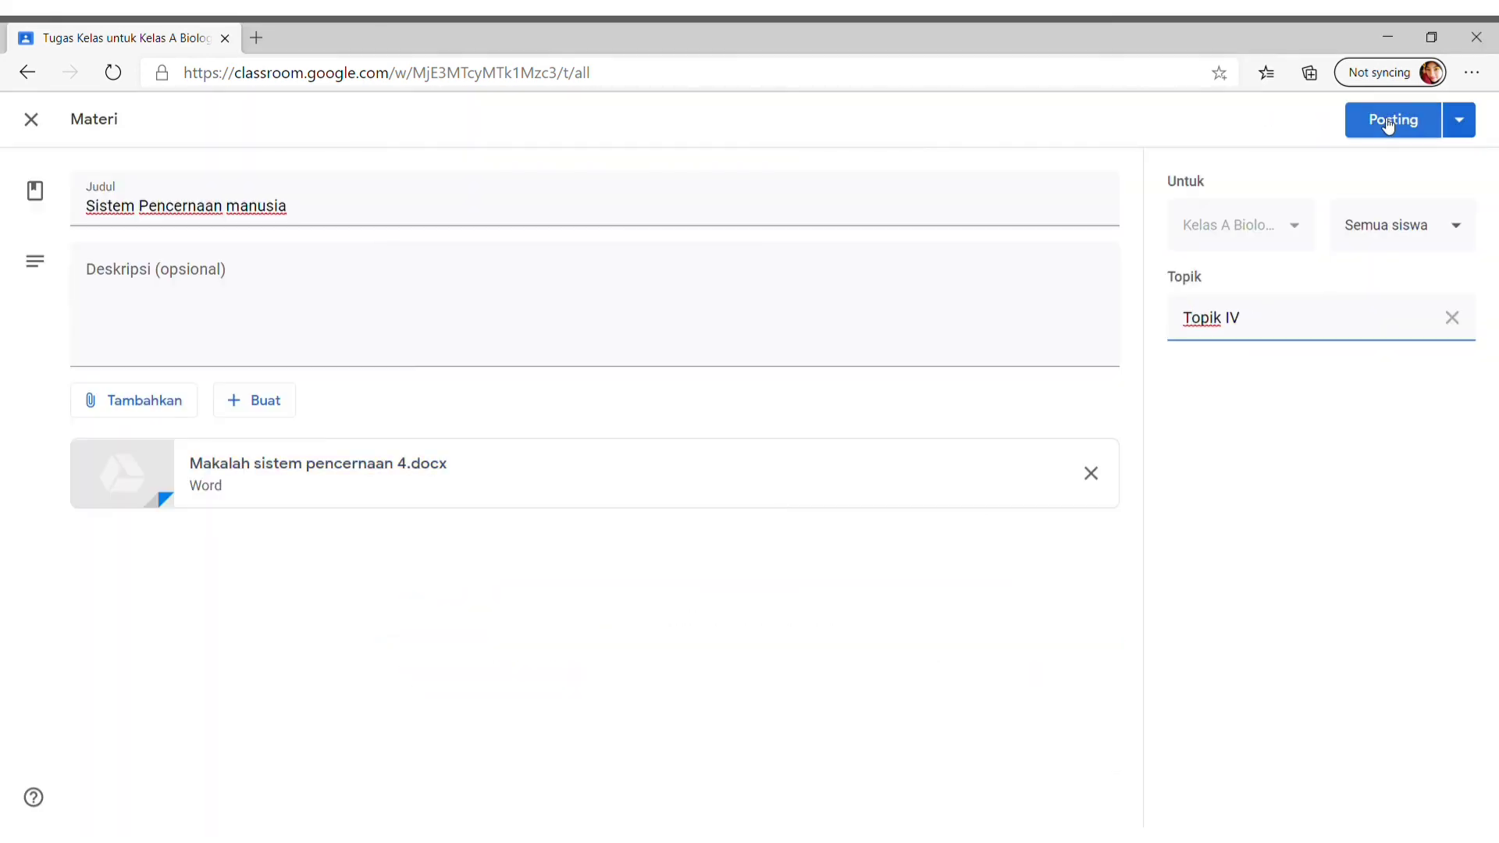
click(1394, 120)
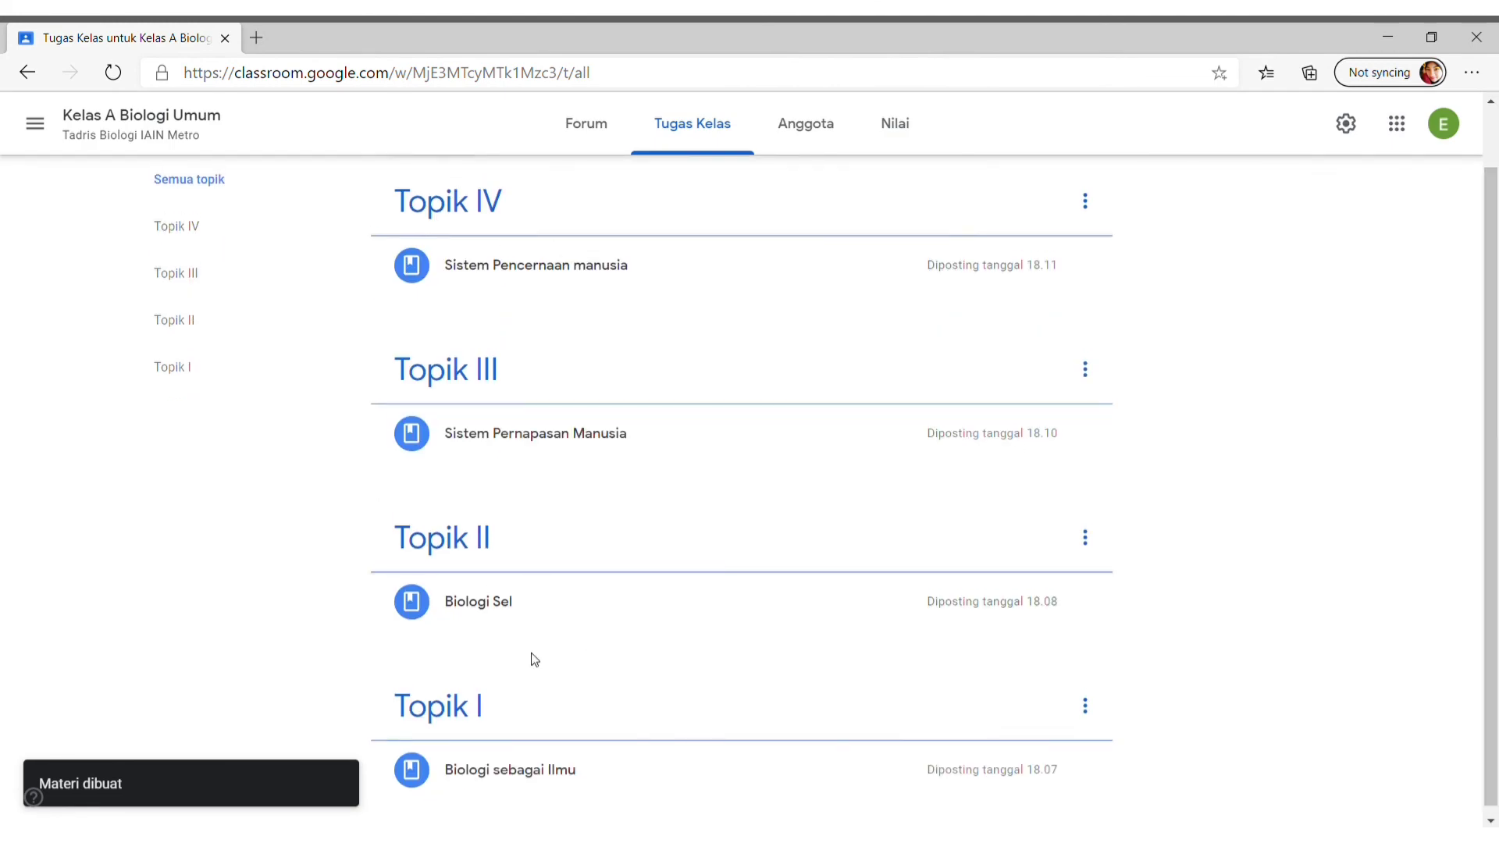
Review the material posted under Topik I, return to the full topic list and examine the posts in the class forum
click(440, 710)
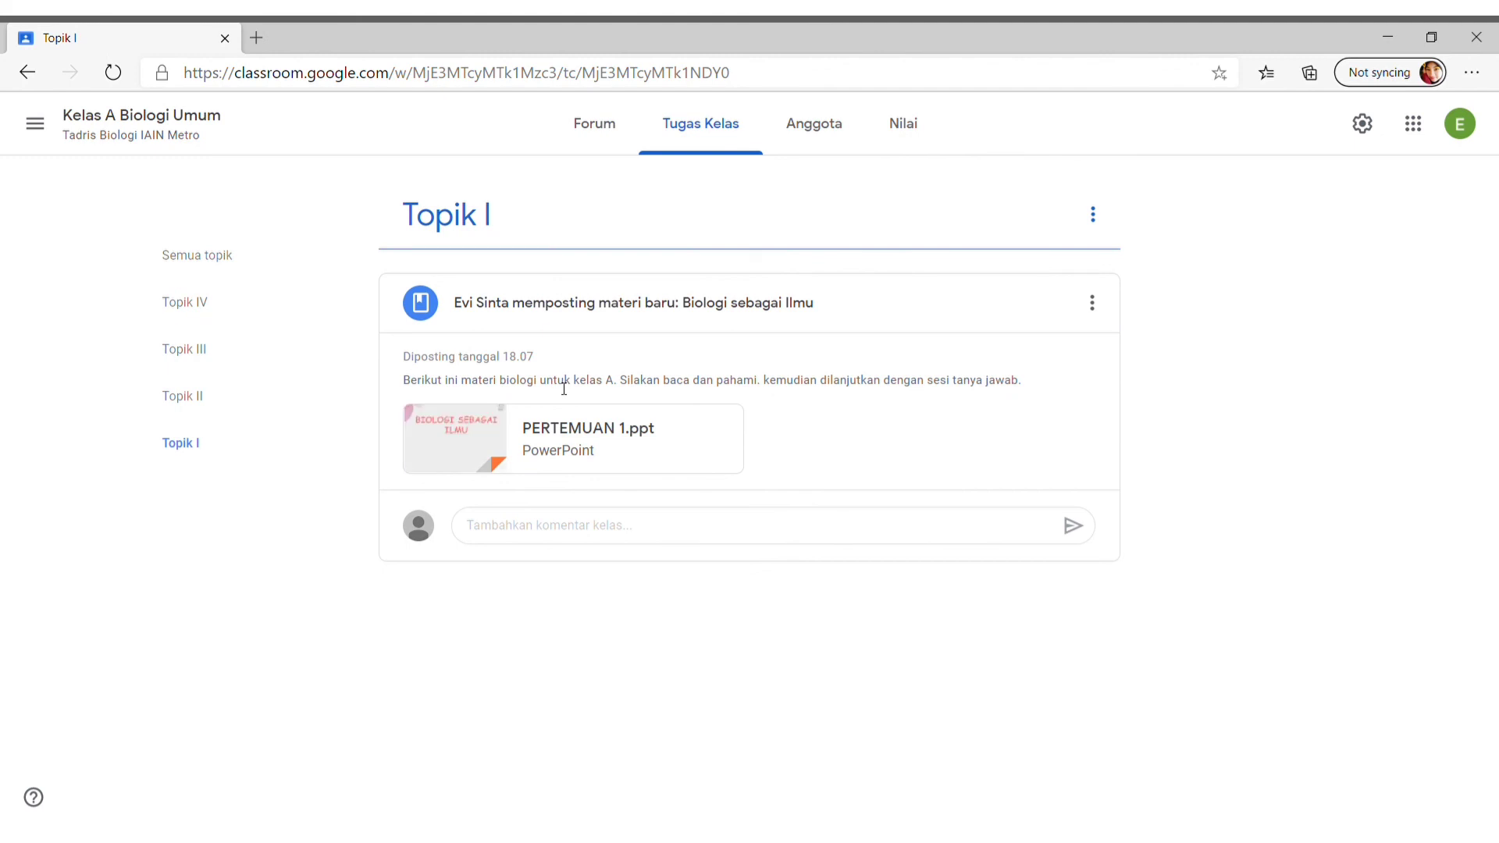
click(27, 73)
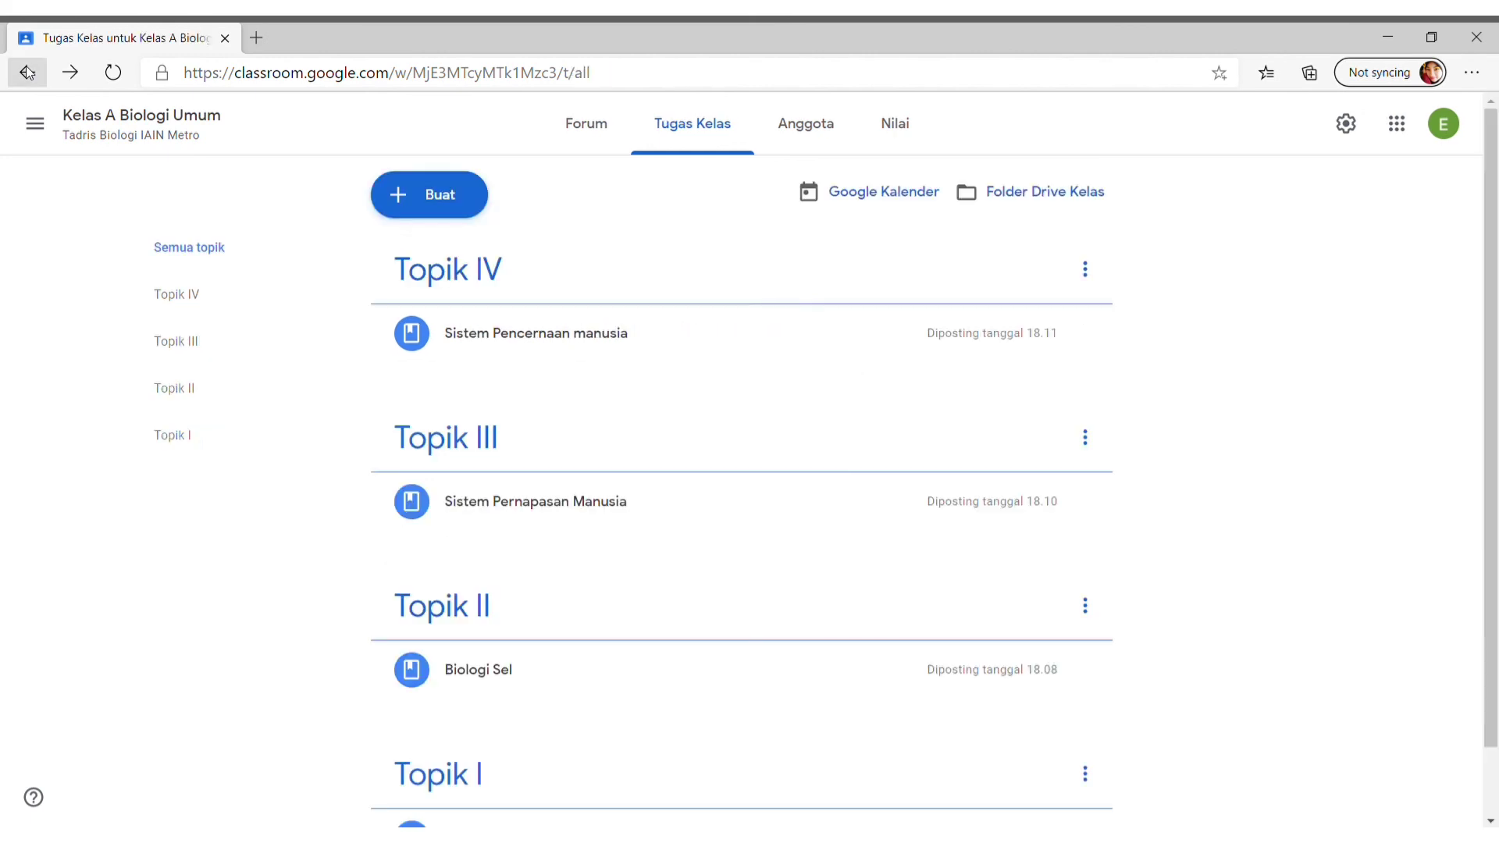
click(114, 125)
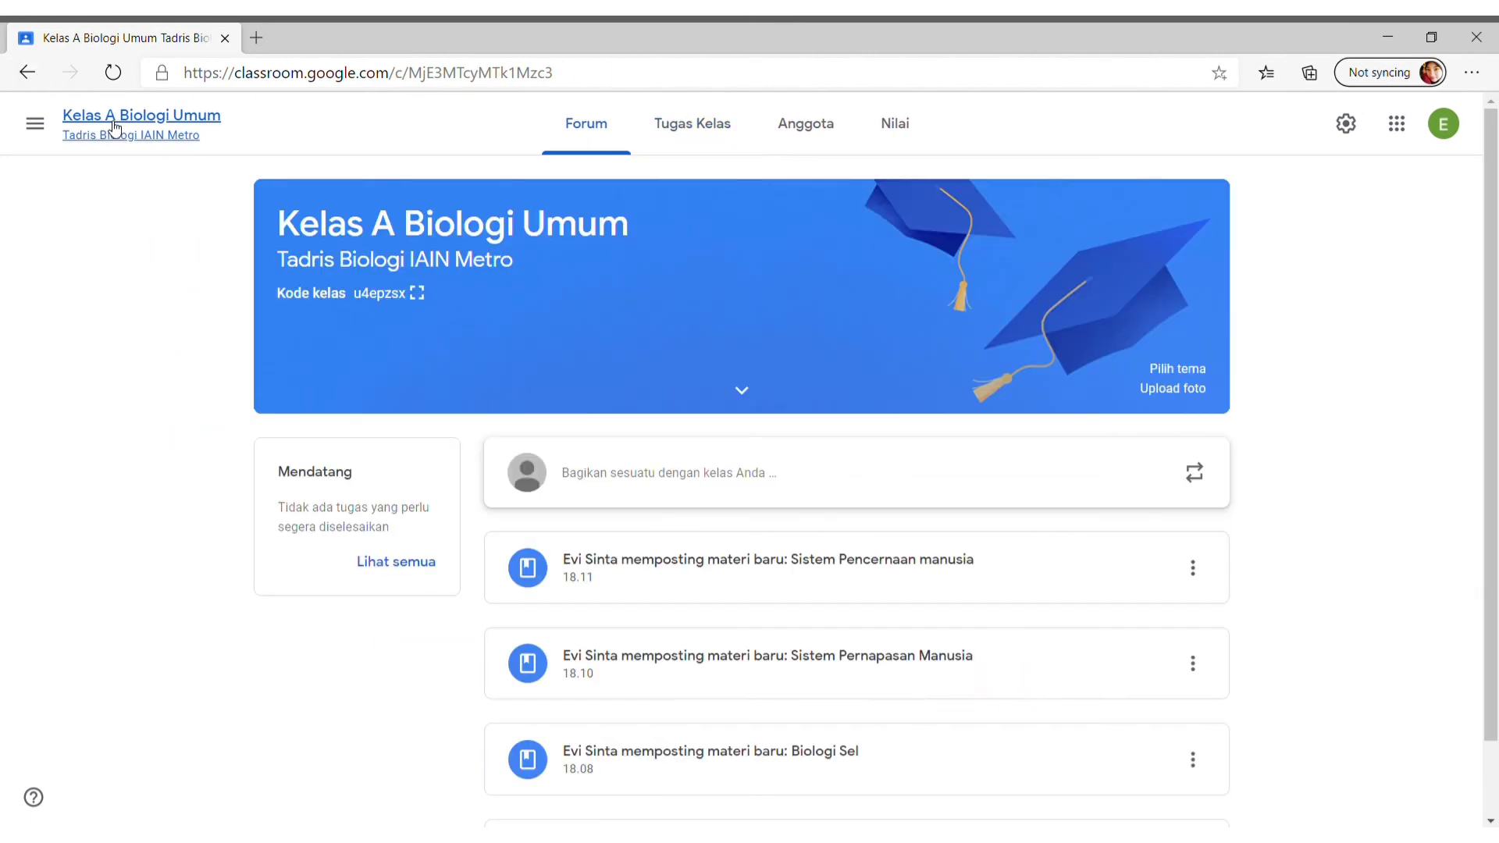
scroll(1496, 293, down, 1)
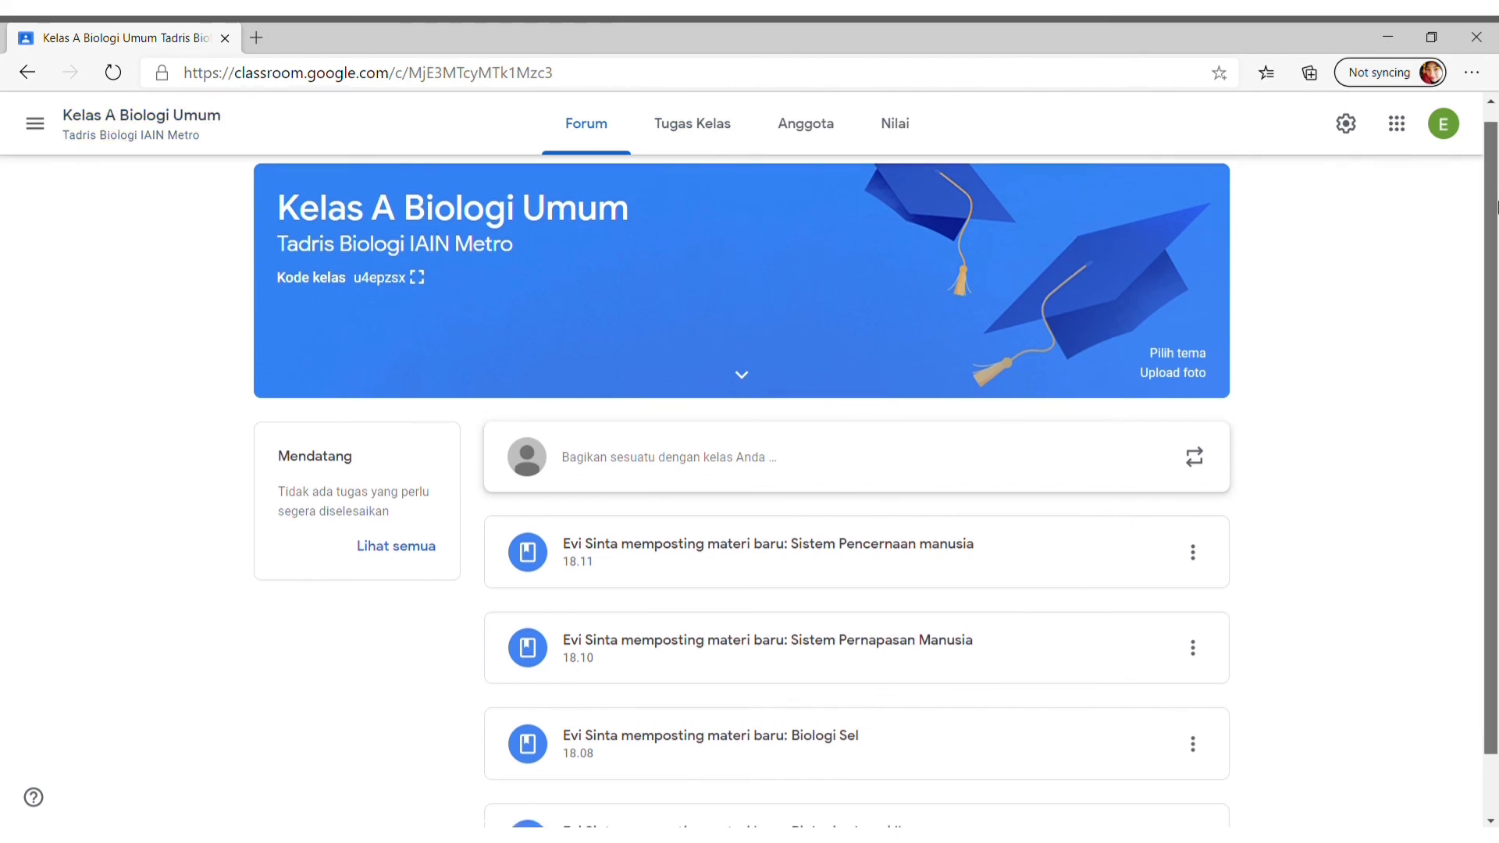
scroll(1496, 303, up, 1)
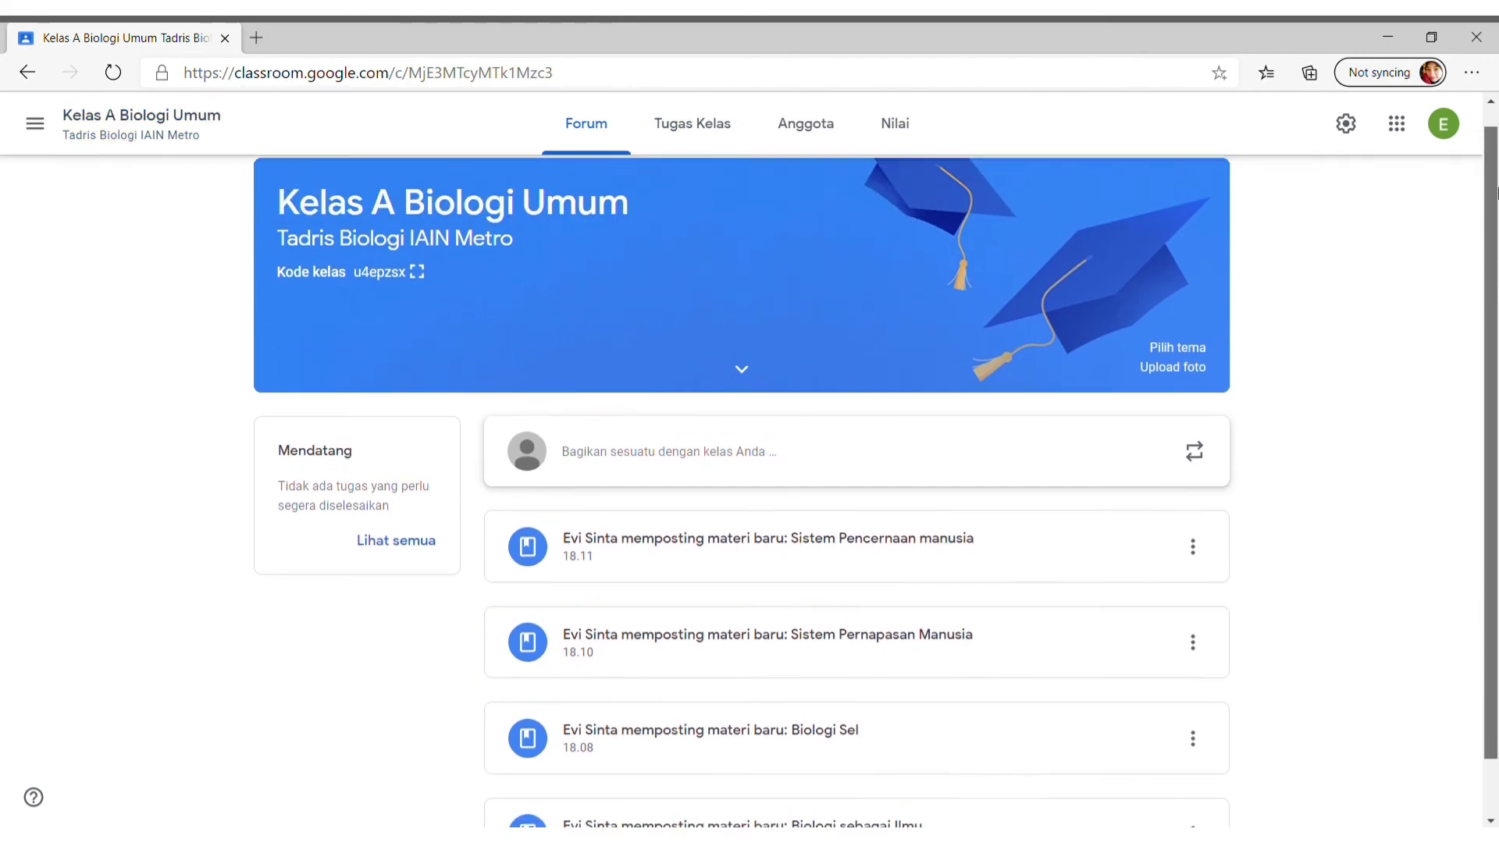